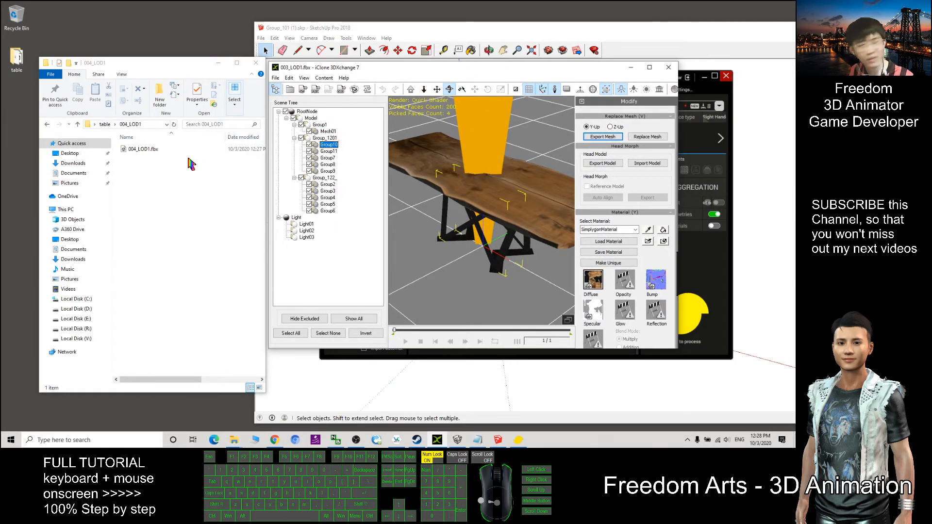
# Import 004_LOD1.fbx into 3DXchange with the default import options and select the Simplygon_Proxy mesh.
pyautogui.moveTo(145, 149); pyautogui.dragTo(455, 208)
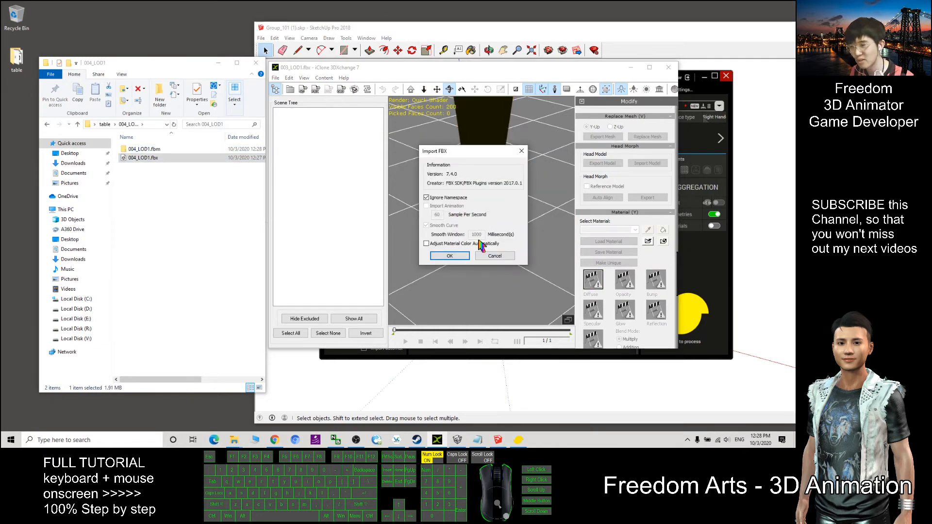
pyautogui.click(462, 257)
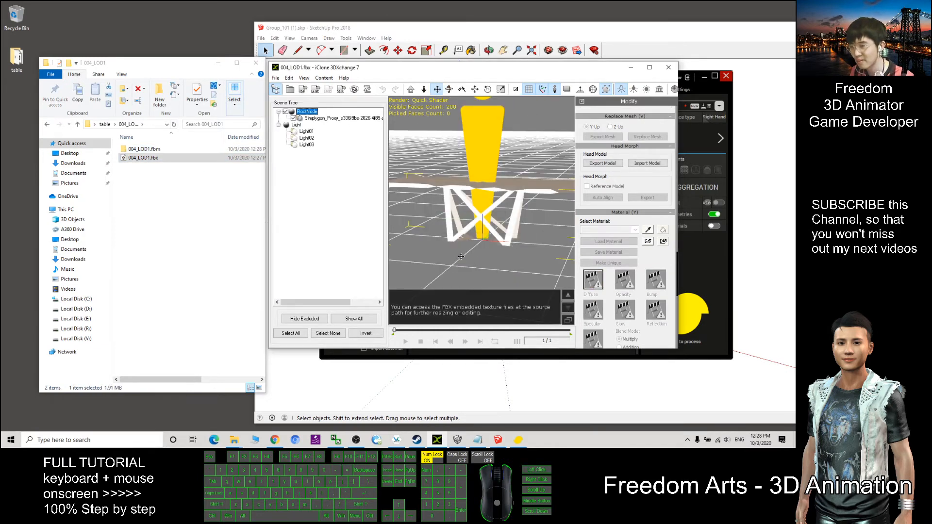
pyautogui.click(316, 119)
pyautogui.scroll(-3, 500, 199)
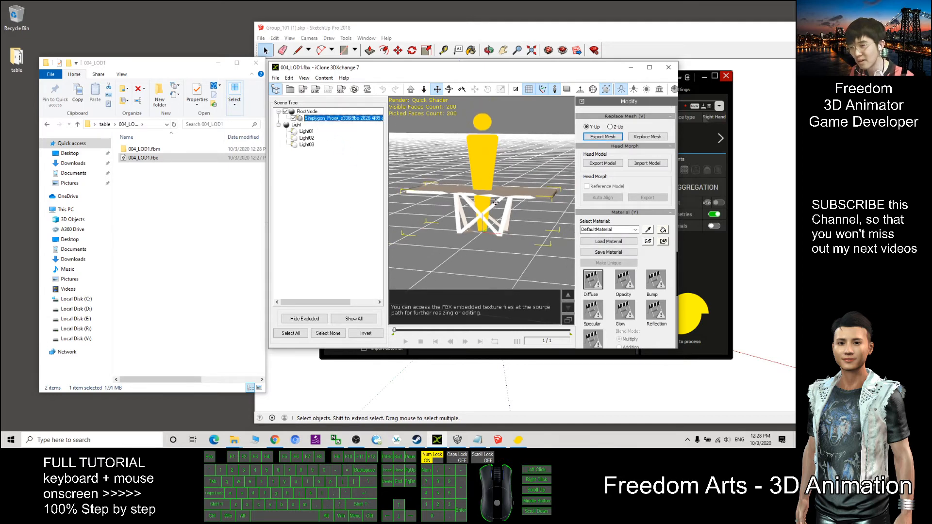
pyautogui.moveTo(536, 190); pyautogui.dragTo(454, 243)
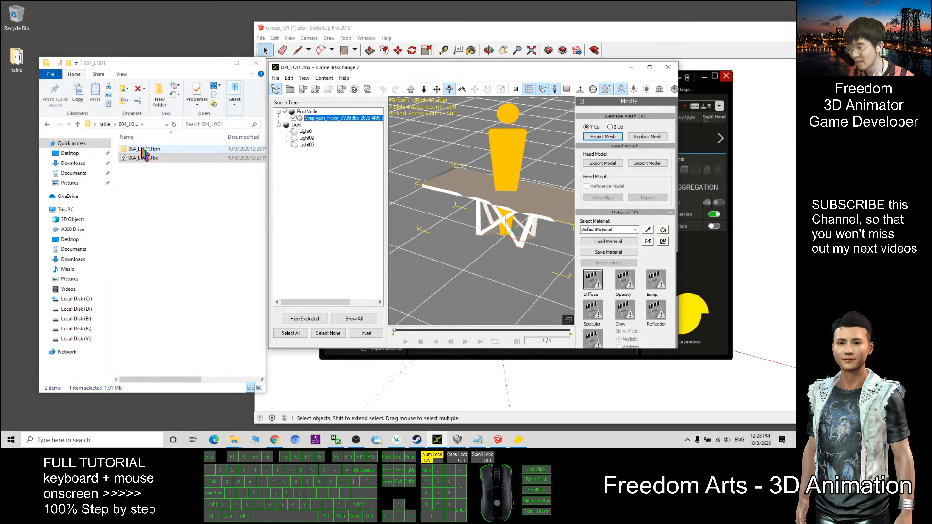
# Apply Diffuse.png from the 004_LOD1.fbm folder to the table mesh as its diffuse texture.
pyautogui.doubleClick(143, 150)
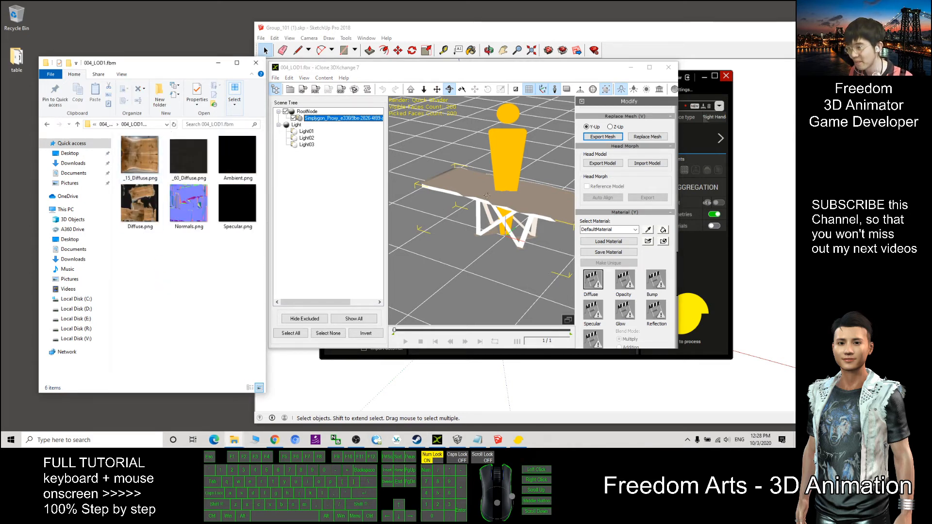
pyautogui.scroll(4, 487, 195)
pyautogui.scroll(-3, 487, 195)
pyautogui.press('x')
pyautogui.moveTo(486, 196); pyautogui.dragTo(468, 199)
pyautogui.press('c')
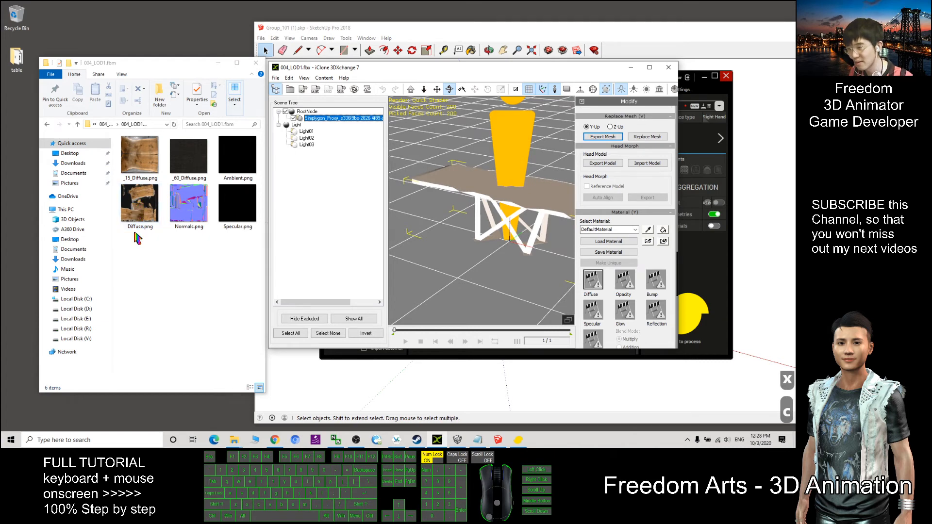
pyautogui.click(138, 206)
pyautogui.moveTo(140, 213); pyautogui.dragTo(536, 194)
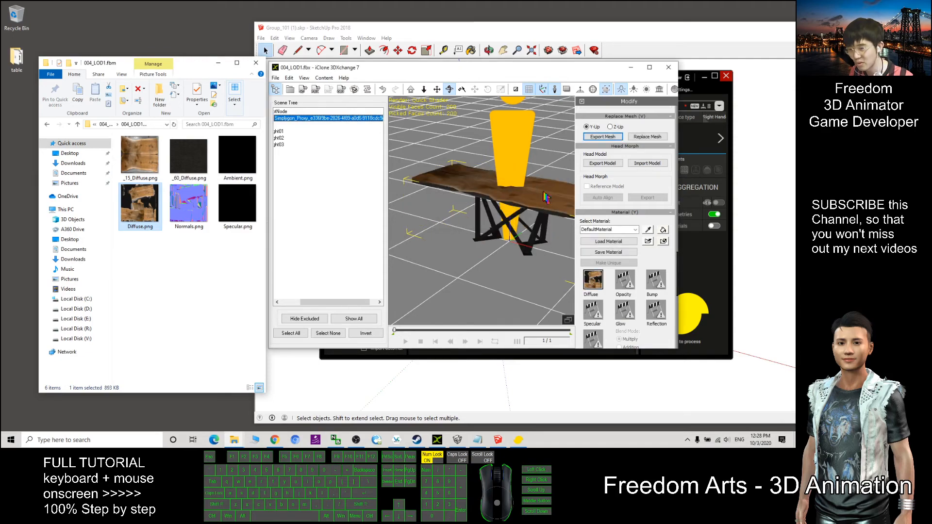
# Inspect the textured table in the maximized window and select its Simplygon_Proxy mesh in the scene tree.
pyautogui.click(649, 67)
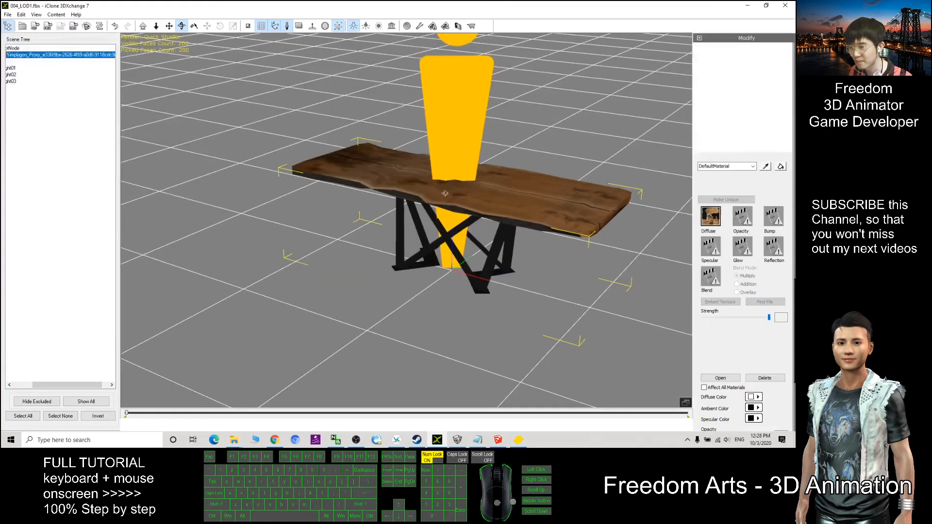
pyautogui.moveTo(417, 272); pyautogui.dragTo(368, 271)
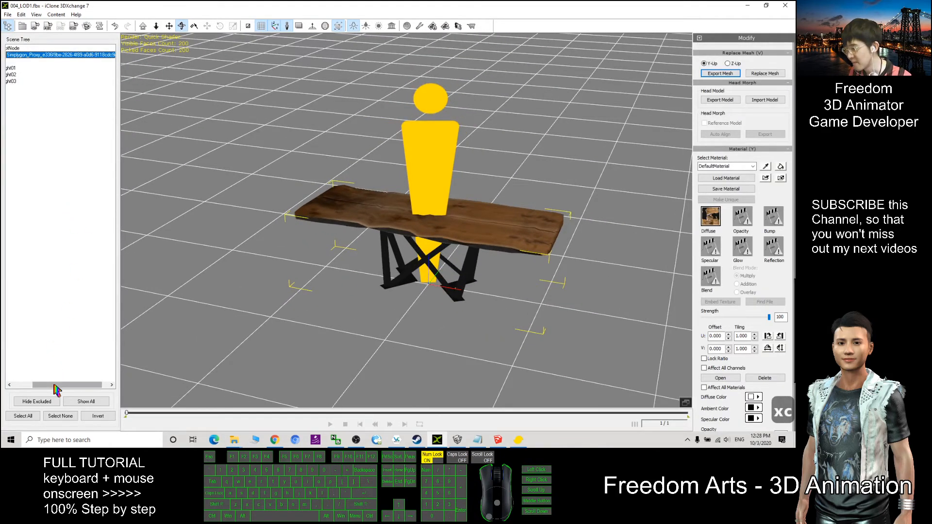
pyautogui.moveTo(56, 385); pyautogui.dragTo(35, 385)
pyautogui.scroll(3, 512, 198)
pyautogui.press('c')
pyautogui.moveTo(512, 198); pyautogui.dragTo(488, 192)
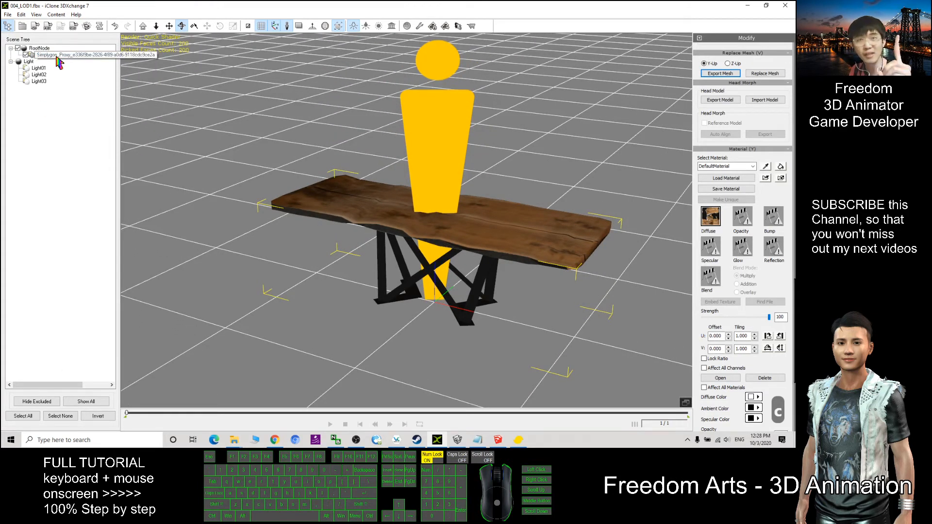
pyautogui.click(57, 56)
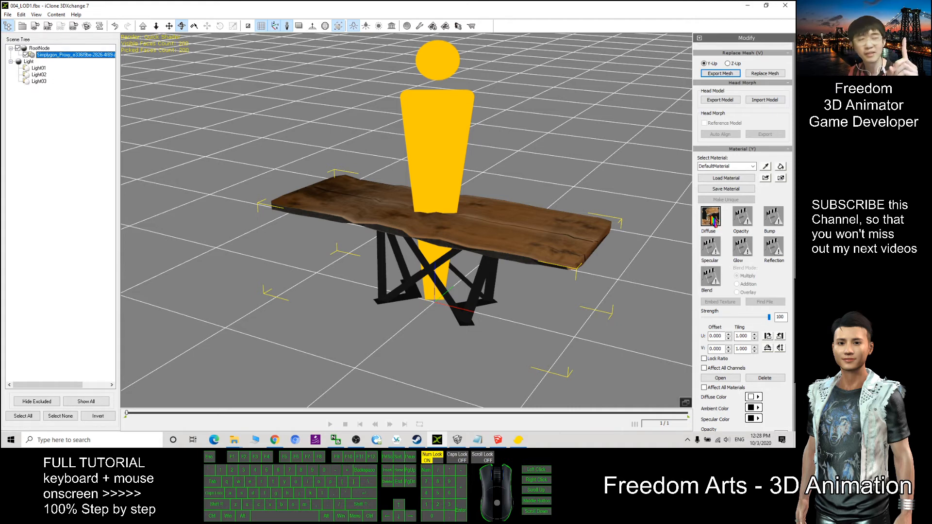
# Switch to Smile Game Builder to look at the START map and return to 3DXchange.
pyautogui.doubleClick(453, 7)
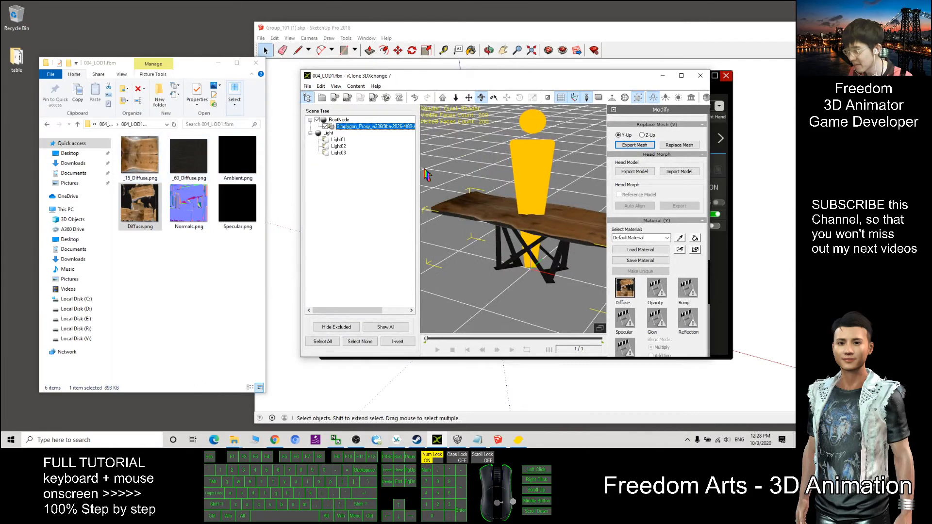
pyautogui.click(681, 75)
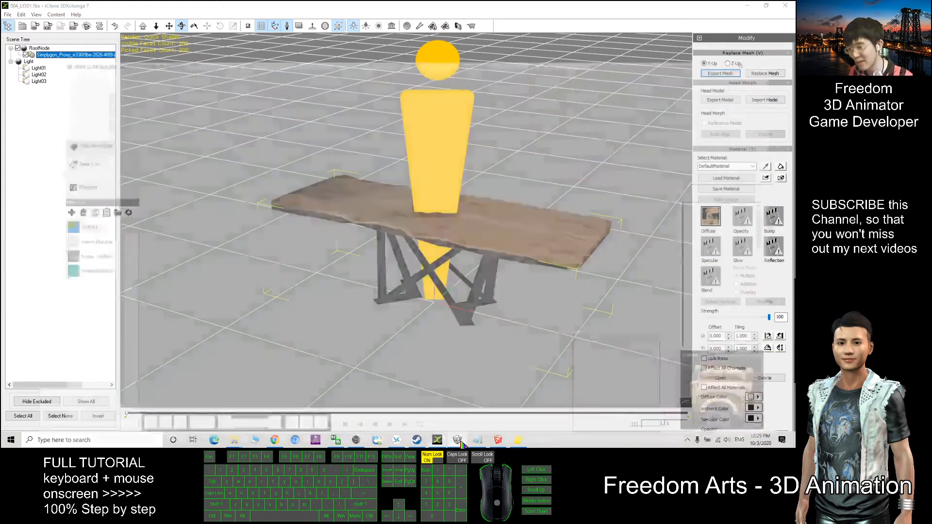
pyautogui.click(457, 439)
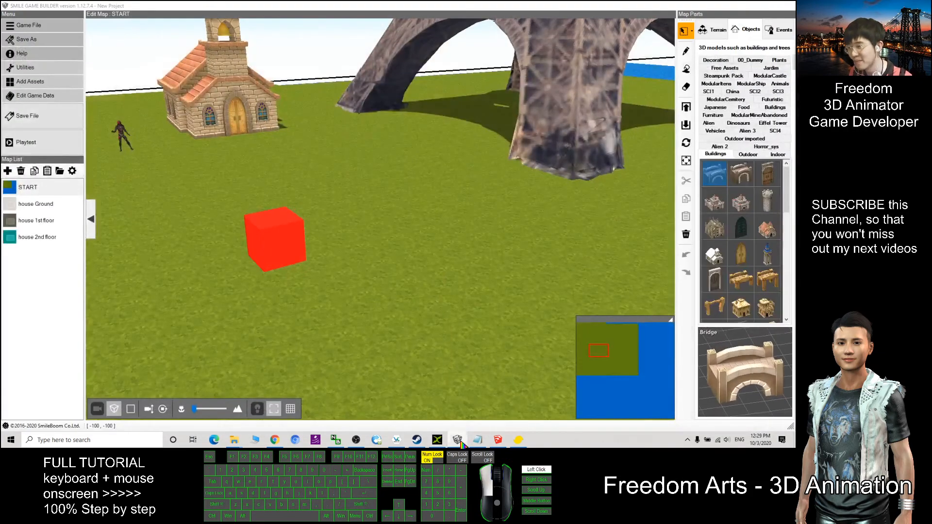
pyautogui.click(459, 440)
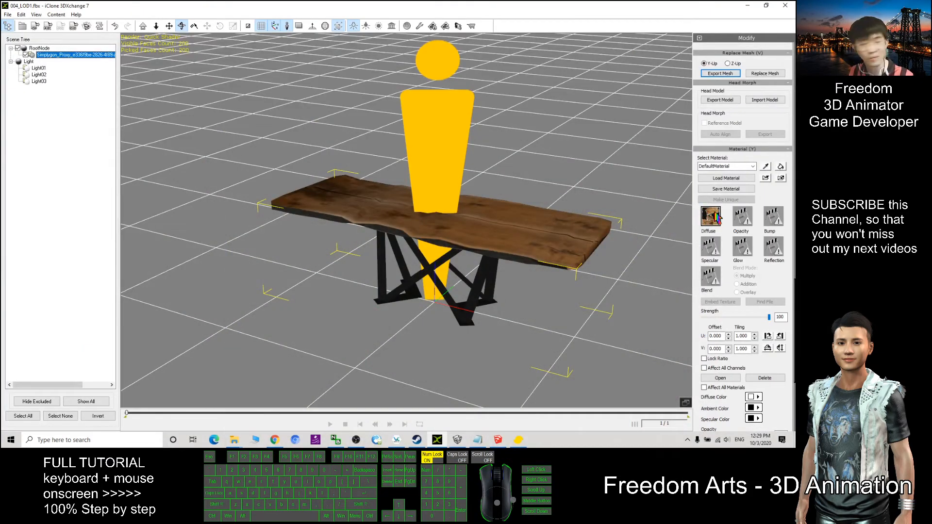
# Shrink the 3DXchange window and go back to the main table folder in File Explorer.
pyautogui.moveTo(433, 4); pyautogui.dragTo(505, 81)
pyautogui.click(168, 250)
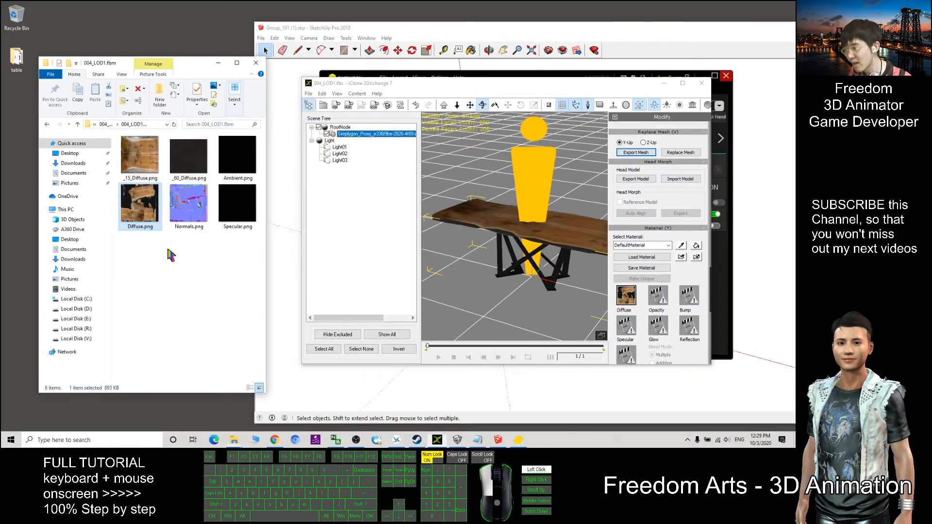
pyautogui.click(47, 124)
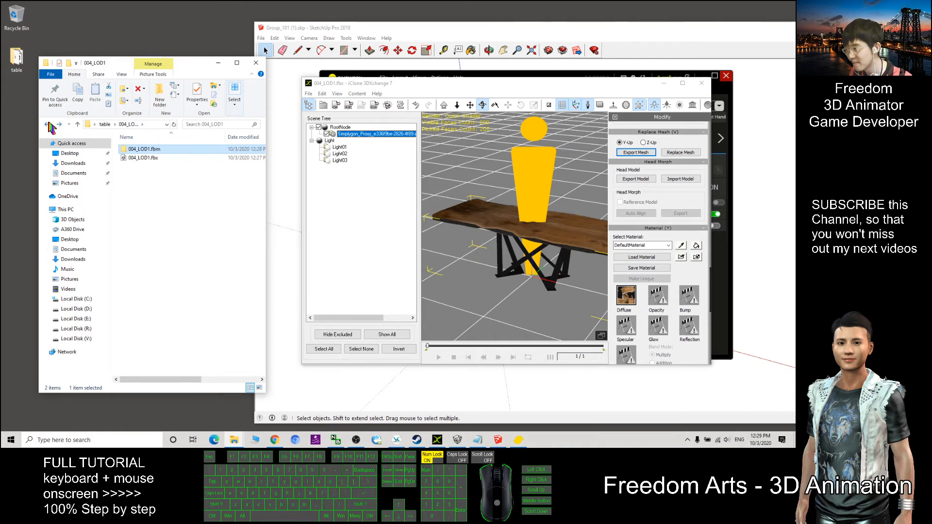
pyautogui.click(49, 125)
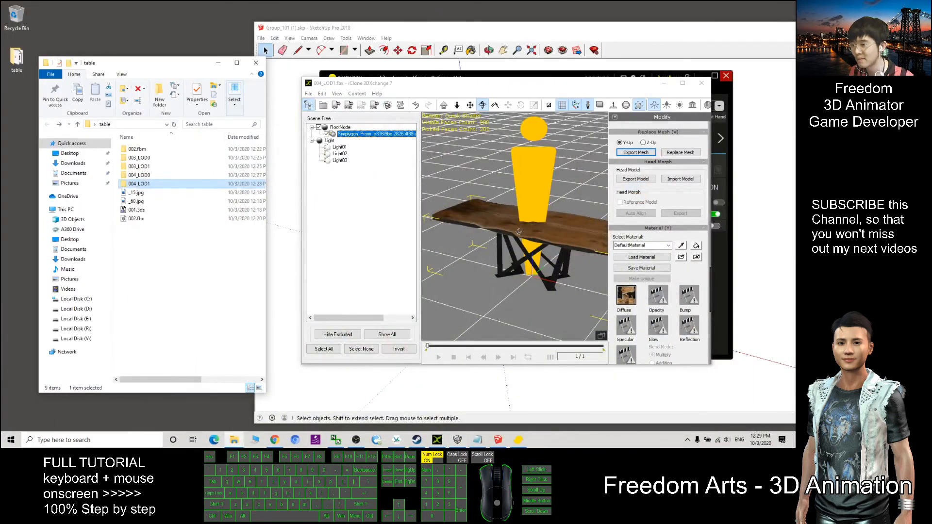
pyautogui.click(349, 107)
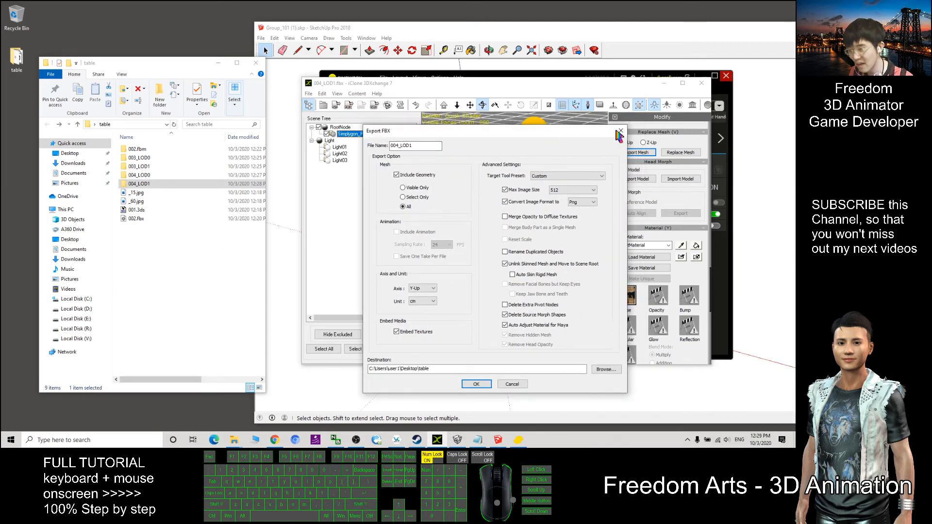
pyautogui.moveTo(463, 131); pyautogui.dragTo(390, 130)
pyautogui.click(548, 129)
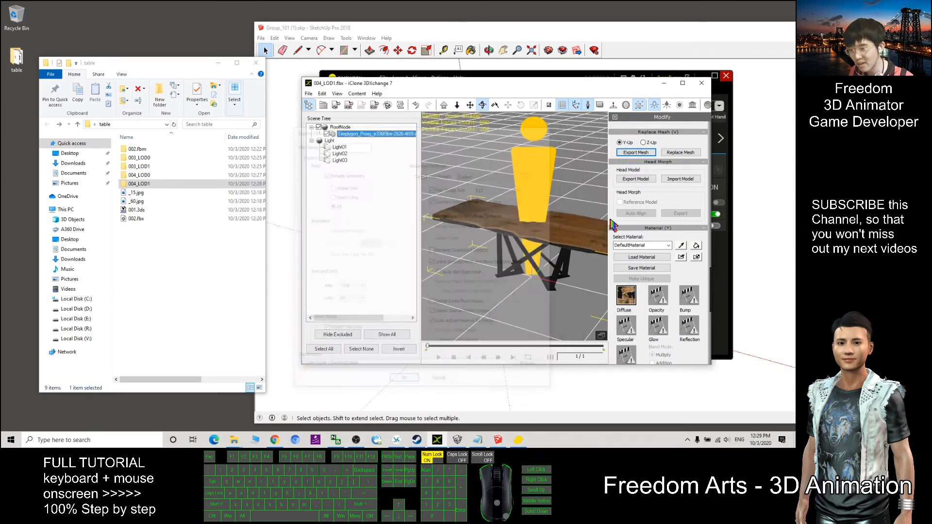
# Rename the table mesh's DefaultMaterial as "table" in the maximized 3DXchange window.
pyautogui.doubleClick(637, 245)
pyautogui.click(646, 246)
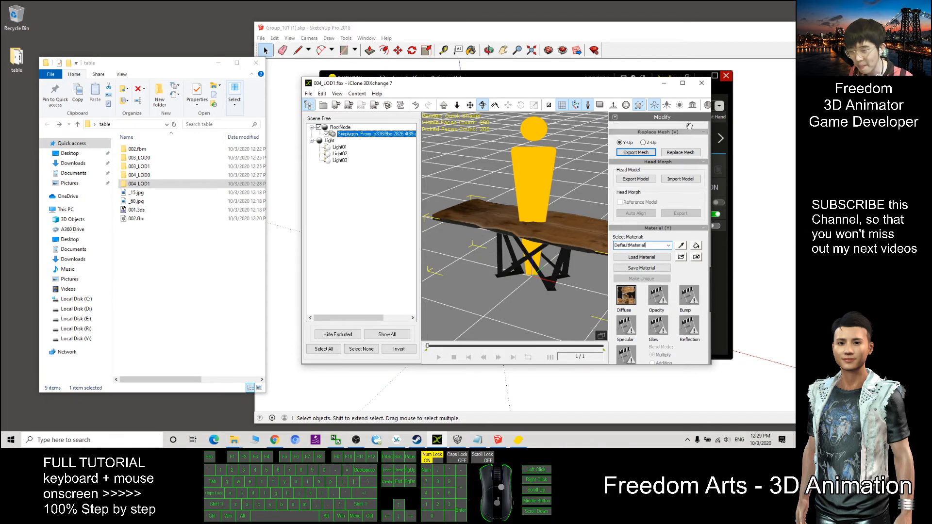
pyautogui.click(683, 83)
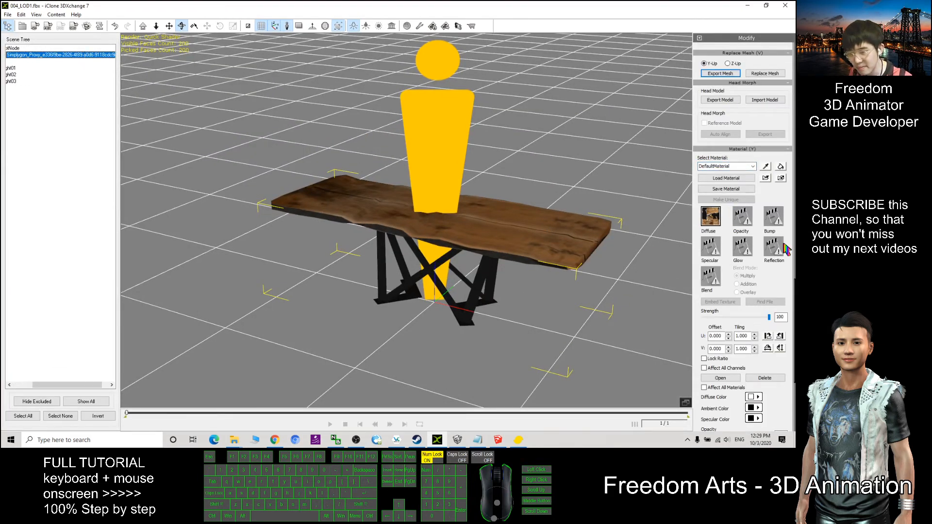
pyautogui.moveTo(794, 313)
pyautogui.mouseDown()
pyautogui.moveTo(794, 364)
pyautogui.moveTo(793, 313)
pyautogui.mouseUp()
pyautogui.click(736, 161)
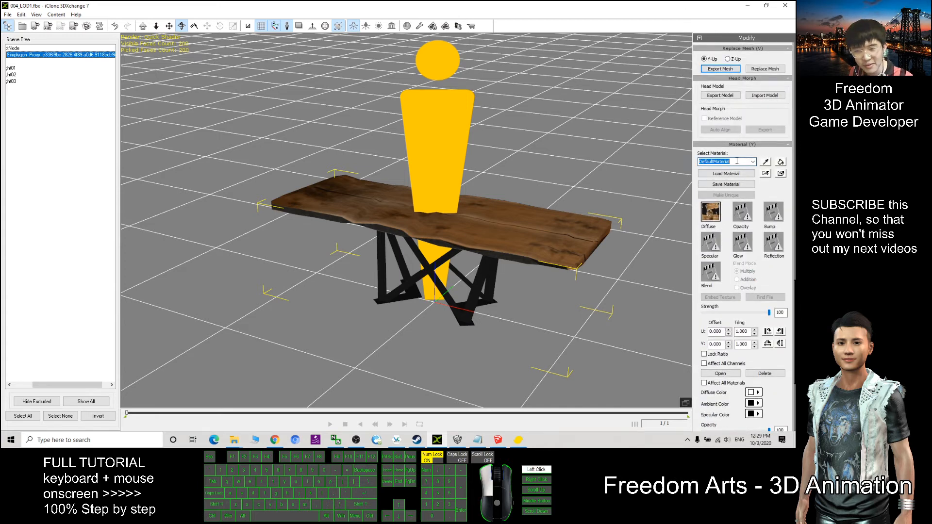
pyautogui.write('table')
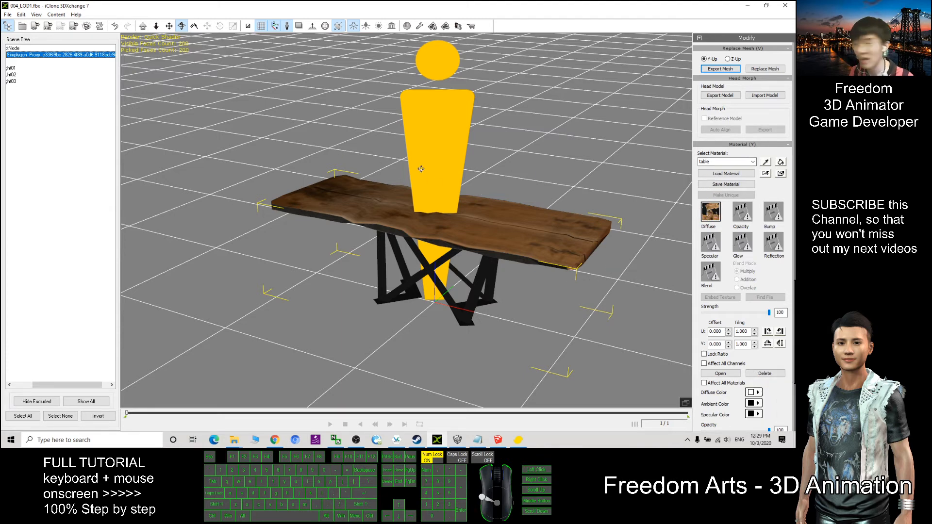
# Shrink the 3DXchange window and start an FBX export with the file name "table".
pyautogui.doubleClick(415, 7)
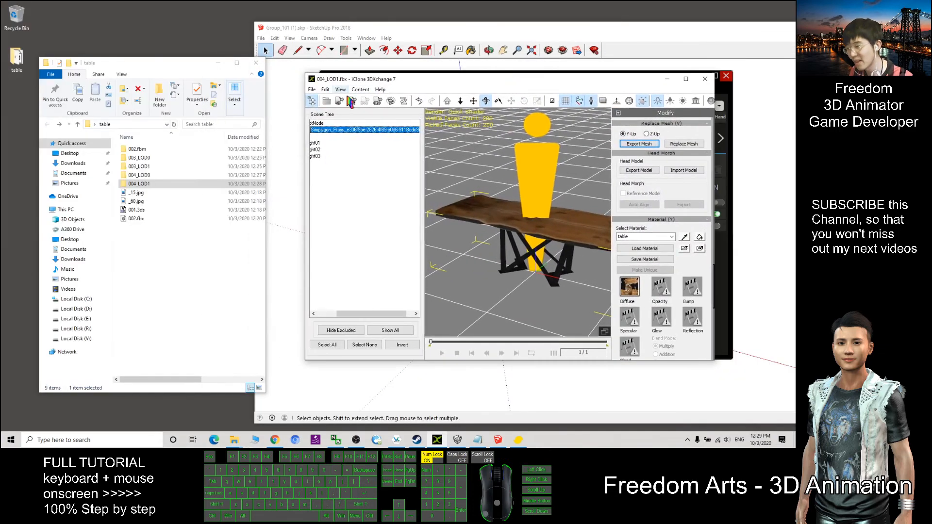
pyautogui.click(356, 103)
pyautogui.click(438, 102)
pyautogui.doubleClick(438, 103)
pyautogui.write('table')
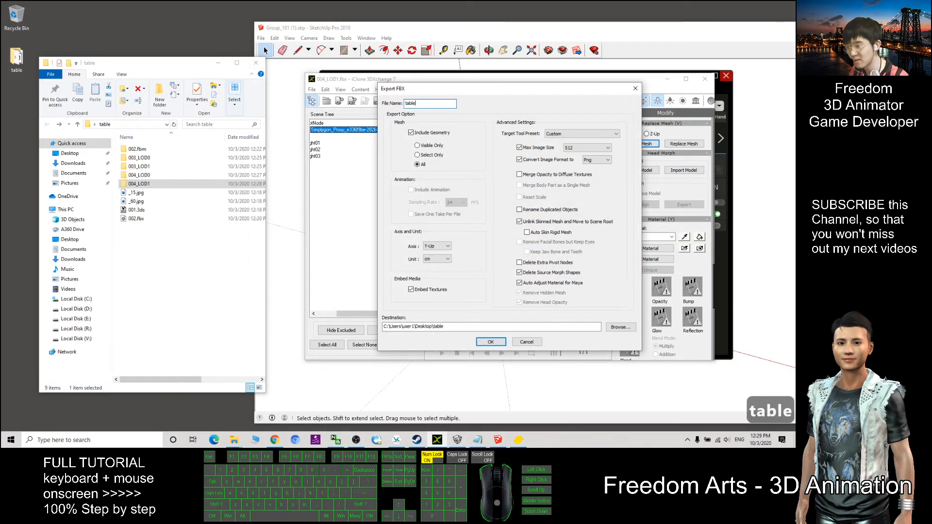
# Check the target tool presets, maximum image sizes, image format conversion and texture embedding in the FBX export options.
pyautogui.click(565, 134)
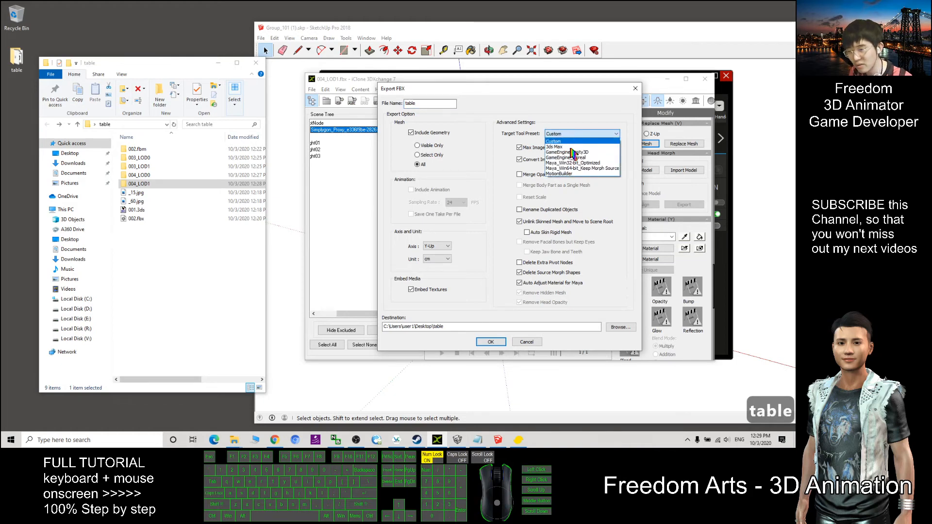
pyautogui.click(561, 163)
pyautogui.click(536, 148)
pyautogui.click(575, 148)
pyautogui.click(575, 149)
pyautogui.click(580, 149)
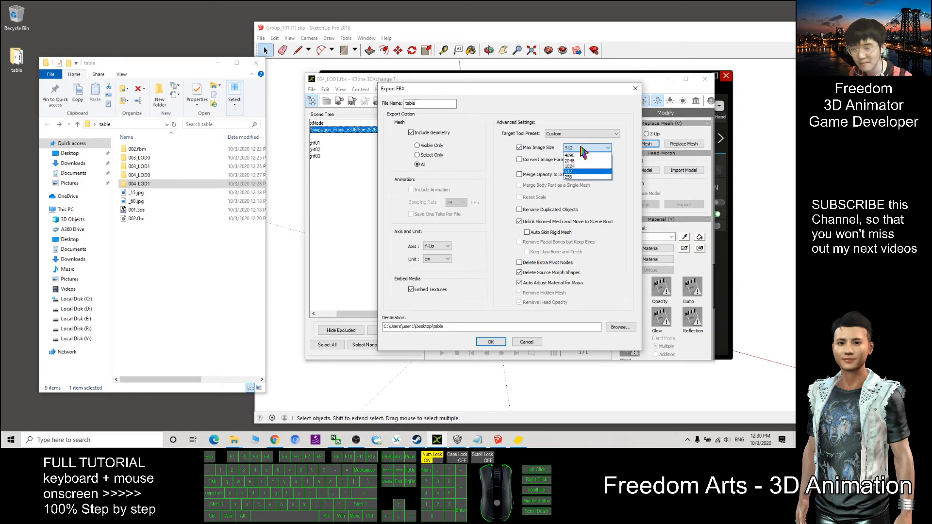
pyautogui.click(580, 149)
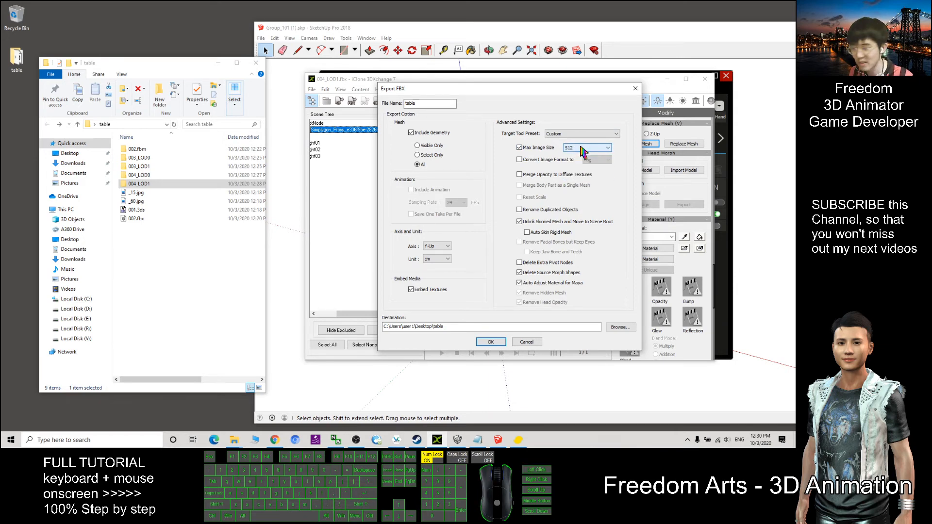
pyautogui.click(528, 162)
pyautogui.click(412, 291)
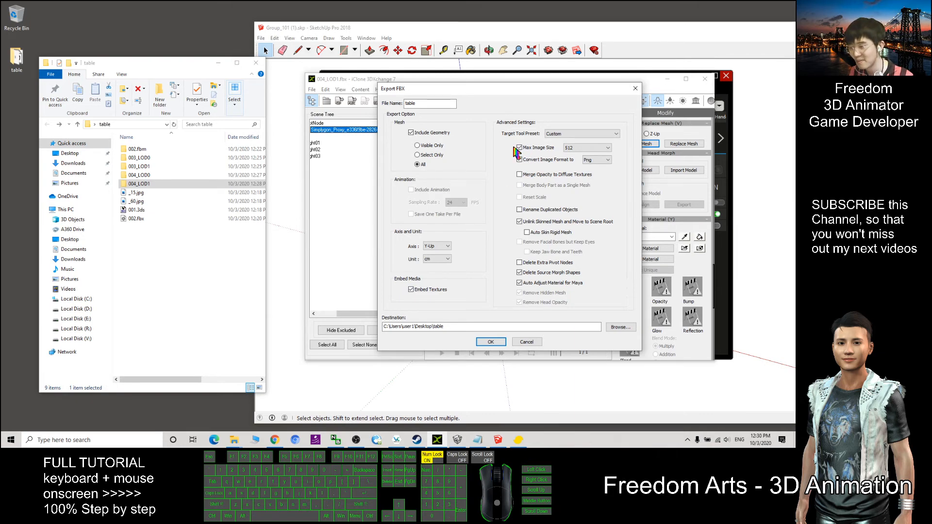
# Copy the table folder's path from File Explorer and paste it as the FBX export destination.
pyautogui.click(189, 64)
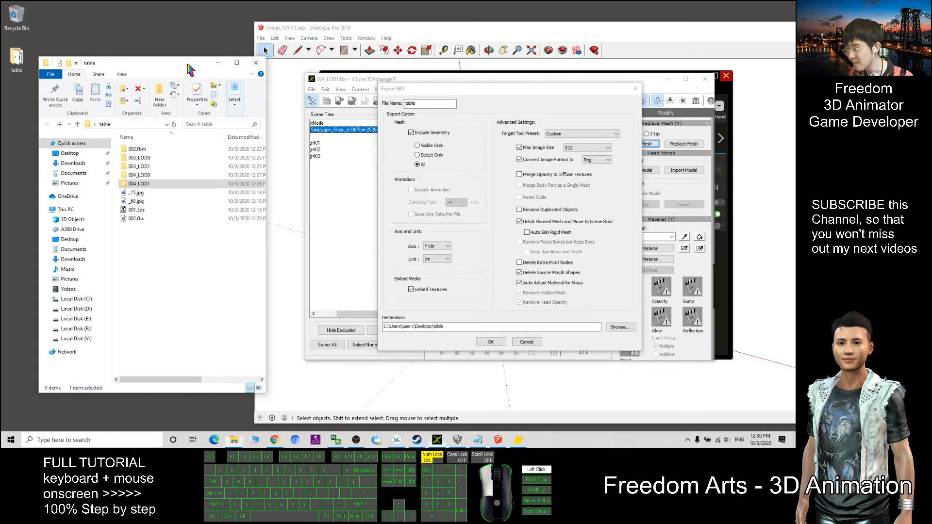
pyautogui.click(153, 124)
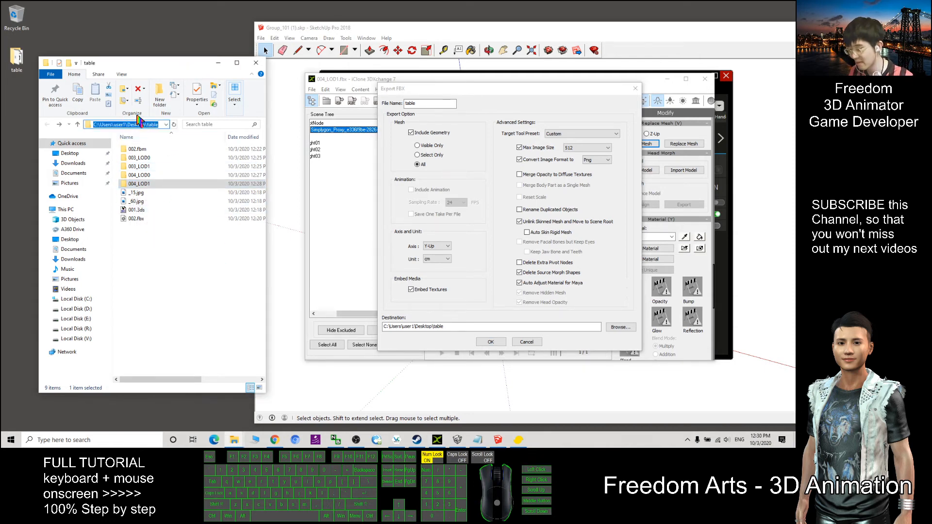
pyautogui.hotkey('ctrl', 'c')
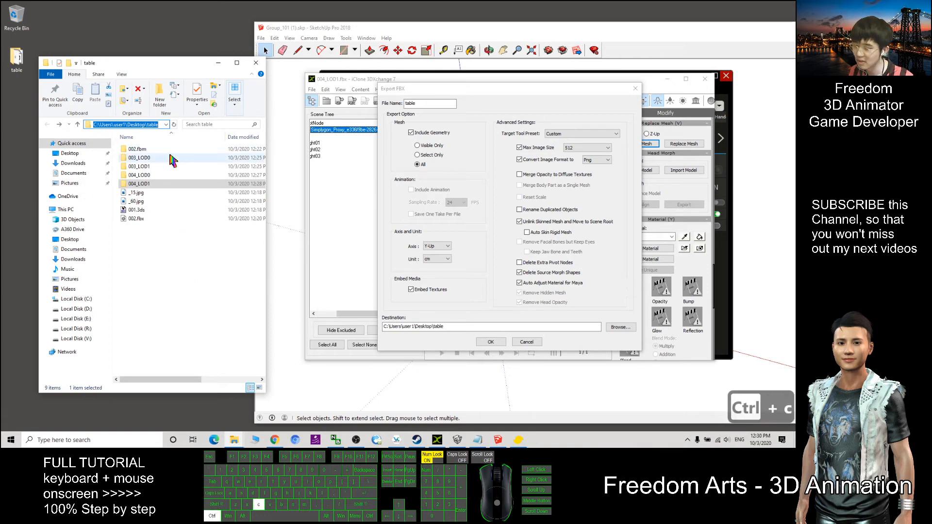
pyautogui.moveTo(458, 327); pyautogui.dragTo(310, 325)
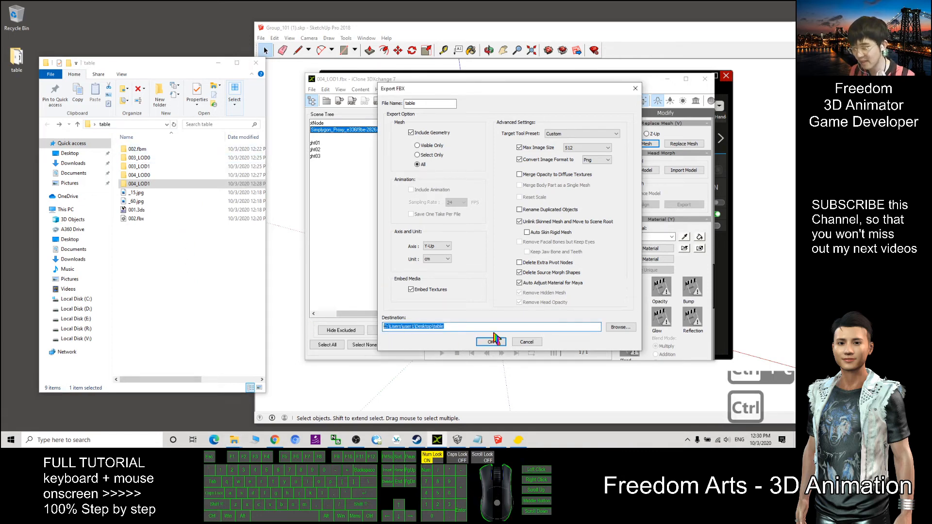
pyautogui.hotkey('ctrl', 'v')
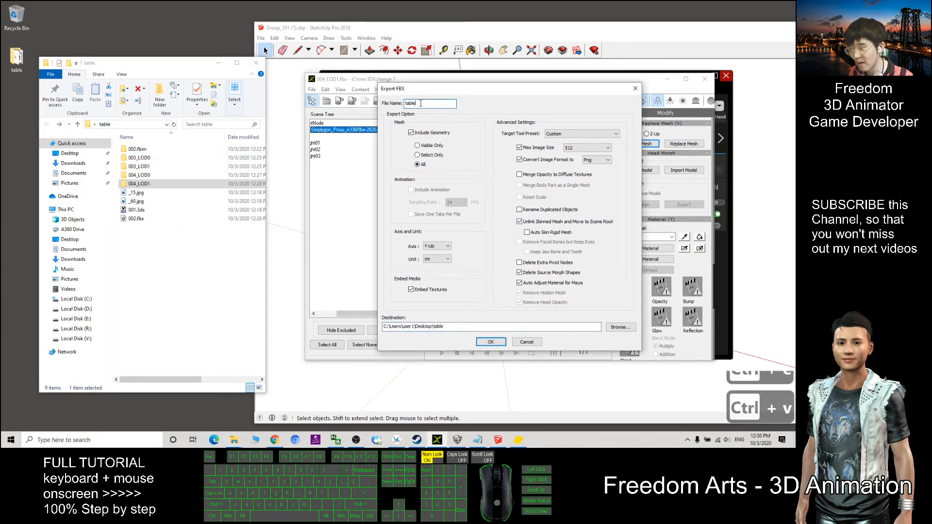
# Export the model as "table" with the chosen FBX options and select the exported table.fbx in the table folder.
pyautogui.click(421, 104)
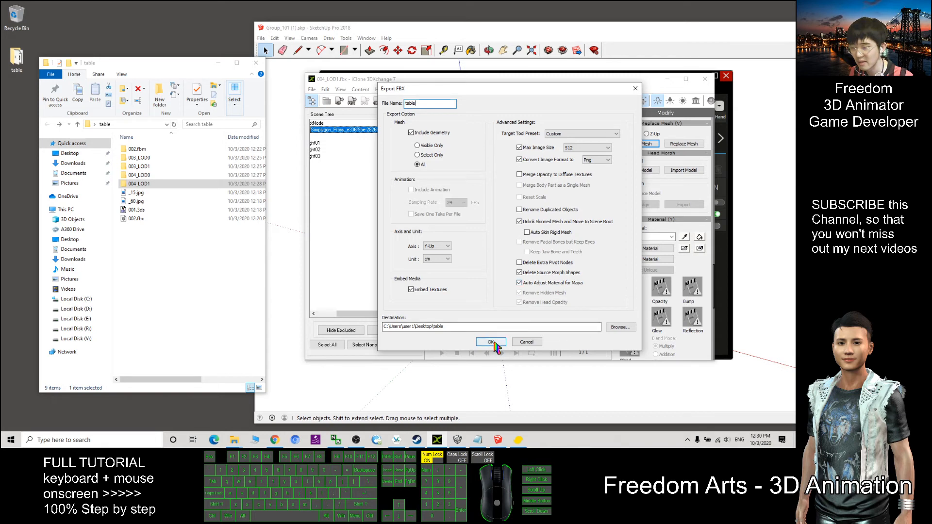
pyautogui.click(492, 342)
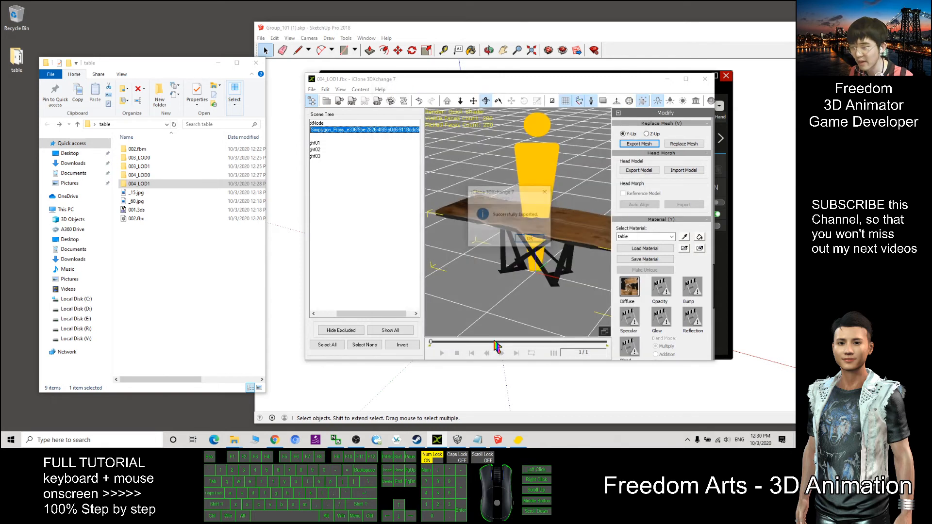
pyautogui.click(529, 238)
pyautogui.click(137, 228)
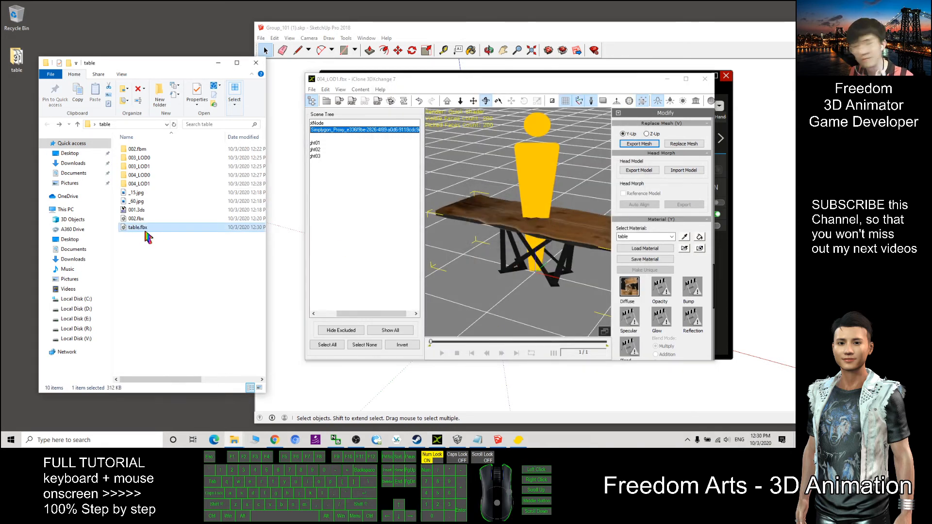
pyautogui.click(138, 243)
pyautogui.click(135, 228)
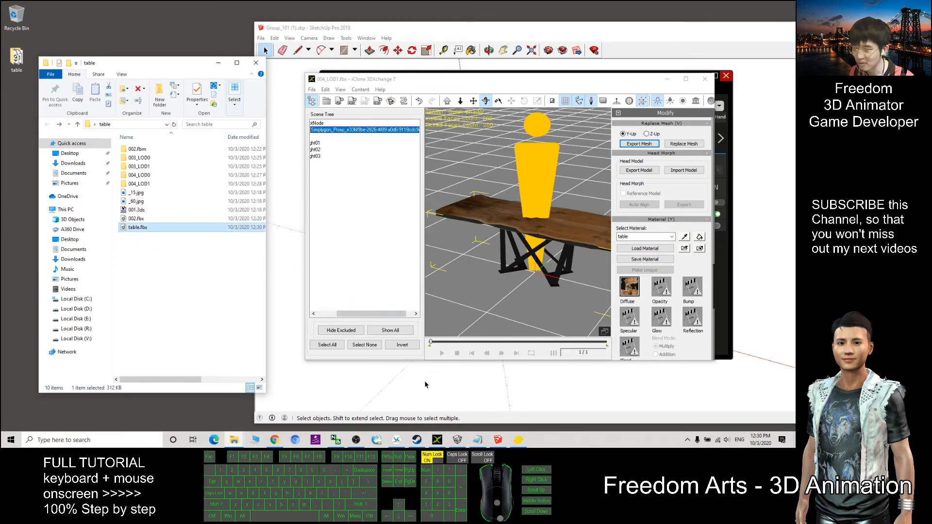
# Switch to Smile Game Builder, start adding a map object in the resource archive and browse to the Desktop's table folder.
pyautogui.click(463, 443)
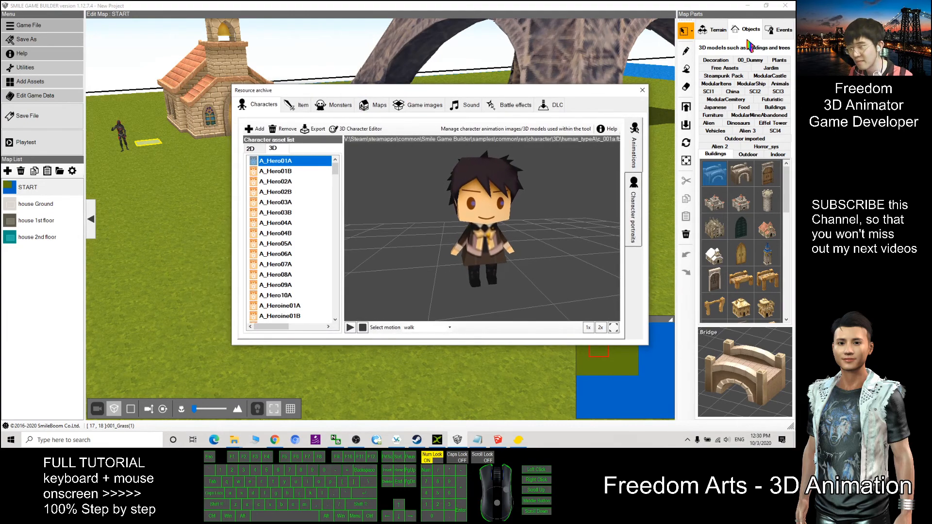
pyautogui.click(377, 105)
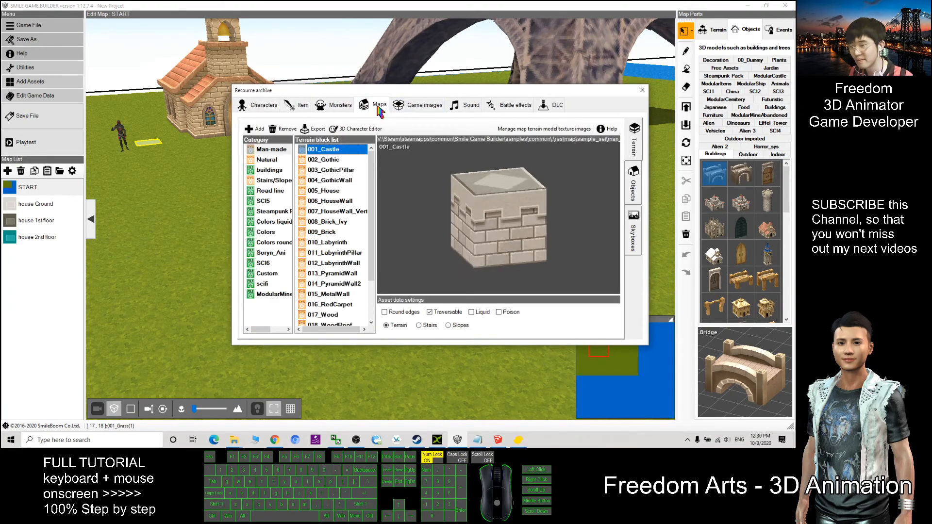
pyautogui.click(635, 184)
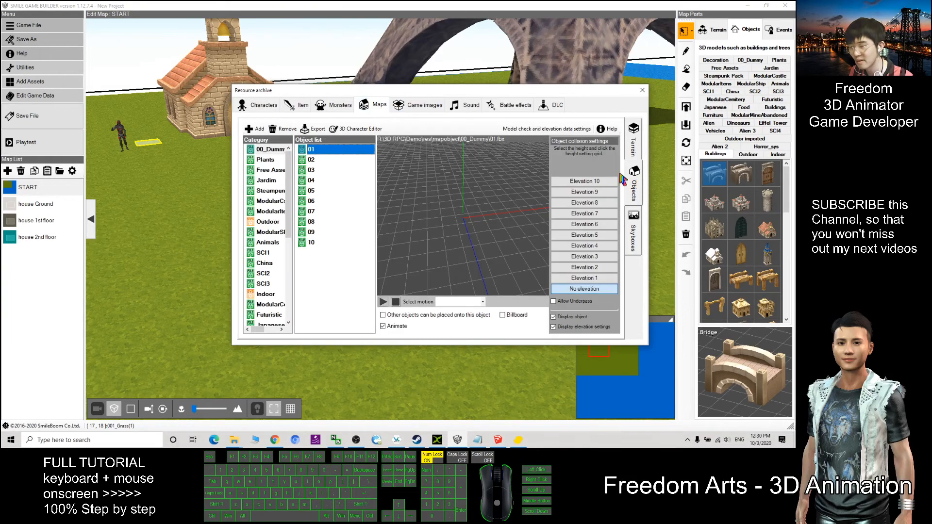
pyautogui.click(260, 130)
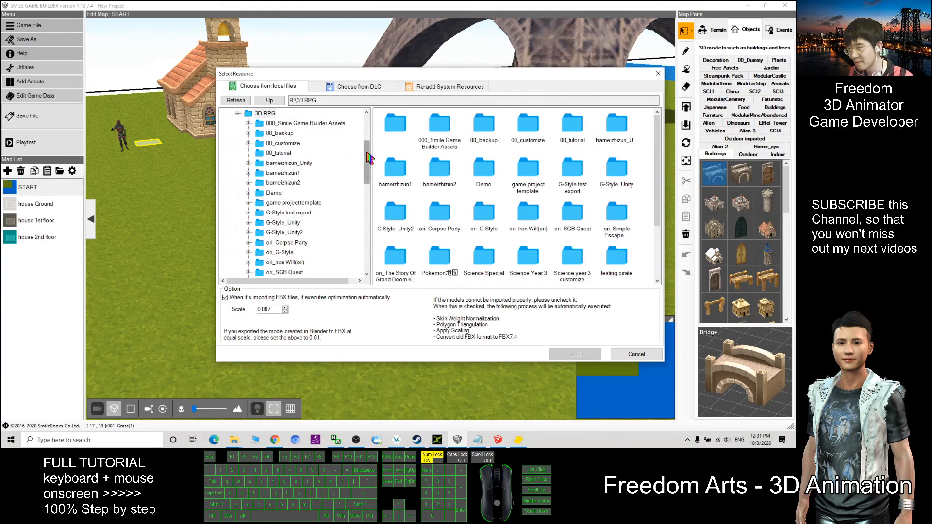
pyautogui.moveTo(366, 155); pyautogui.dragTo(366, 129)
pyautogui.click(255, 115)
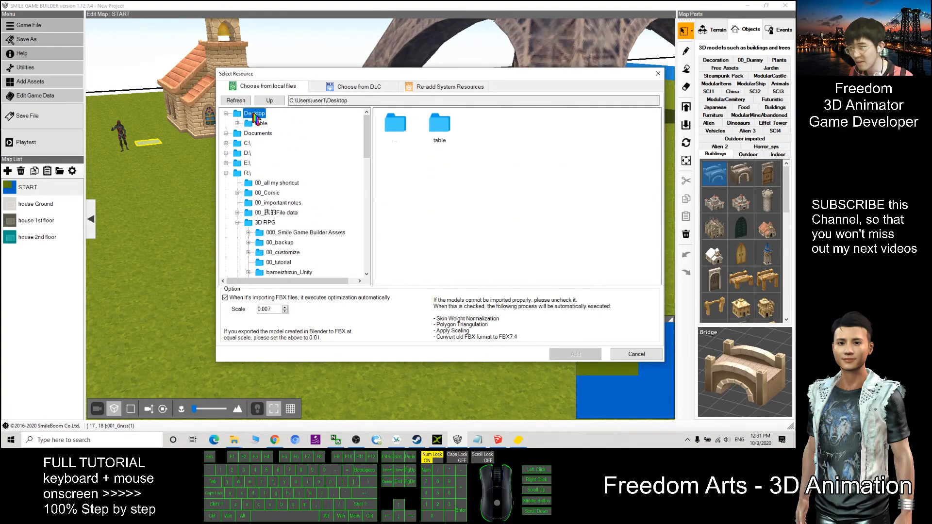
pyautogui.doubleClick(441, 126)
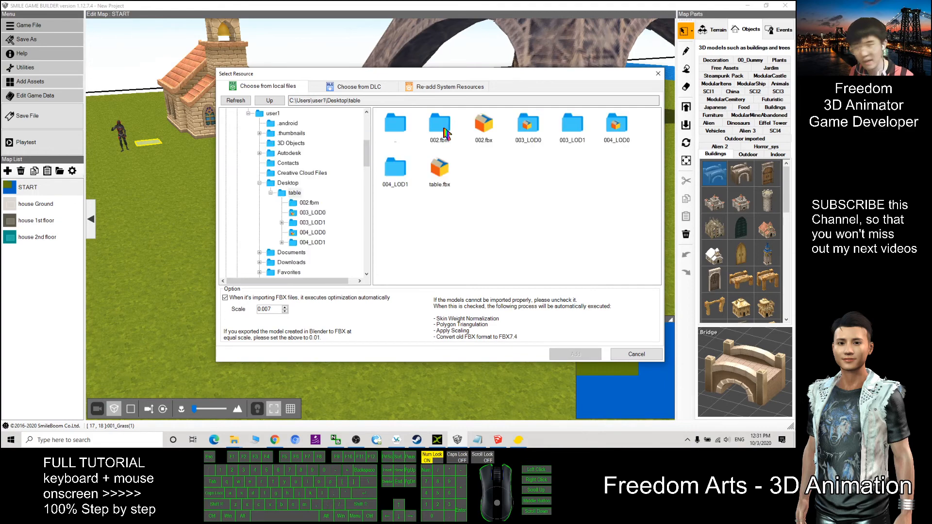
# Add table.fbx as a map object at a scale of 0.007 with automatic FBX optimization.
pyautogui.click(261, 309)
pyautogui.click(274, 309)
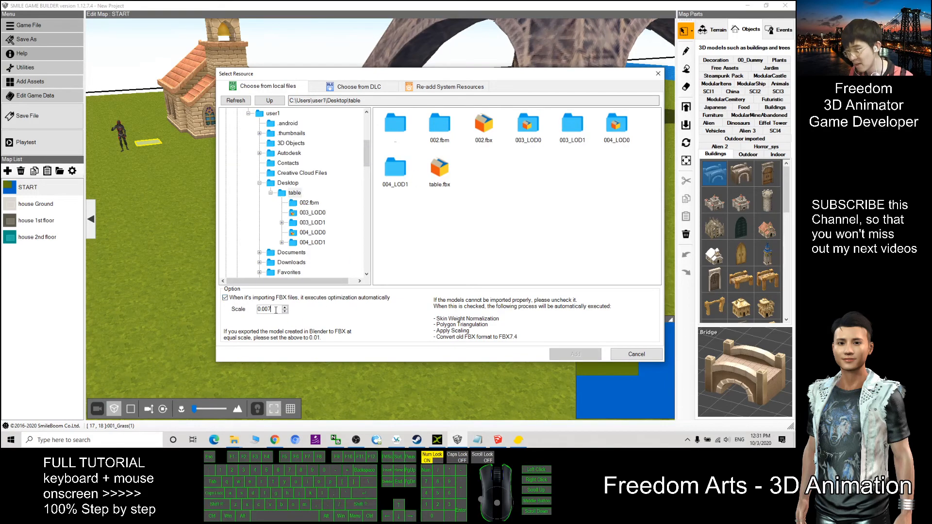
pyautogui.click(266, 310)
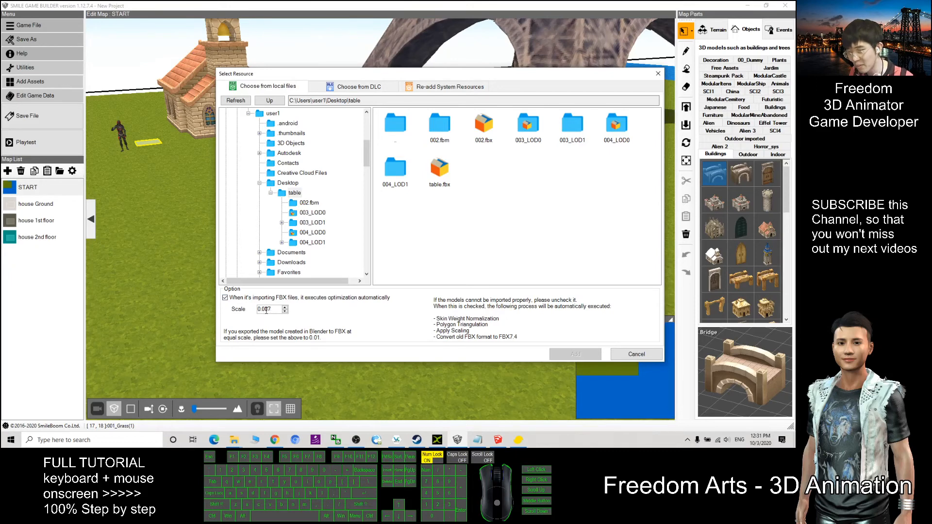
pyautogui.click(277, 309)
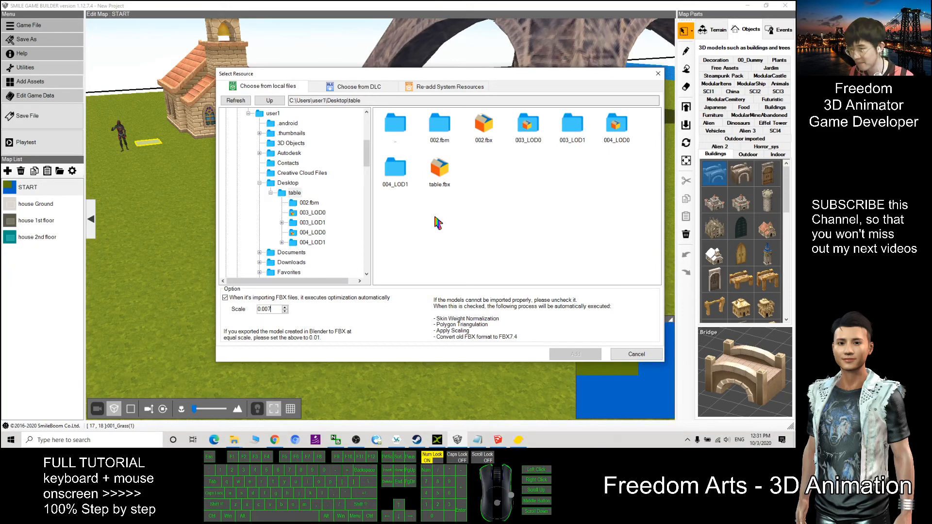
pyautogui.click(437, 180)
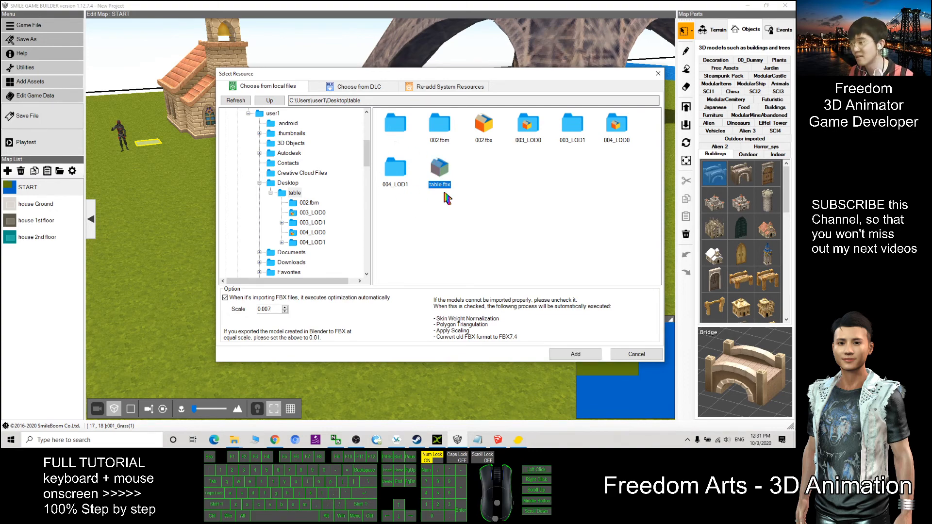
pyautogui.click(572, 356)
pyautogui.click(420, 245)
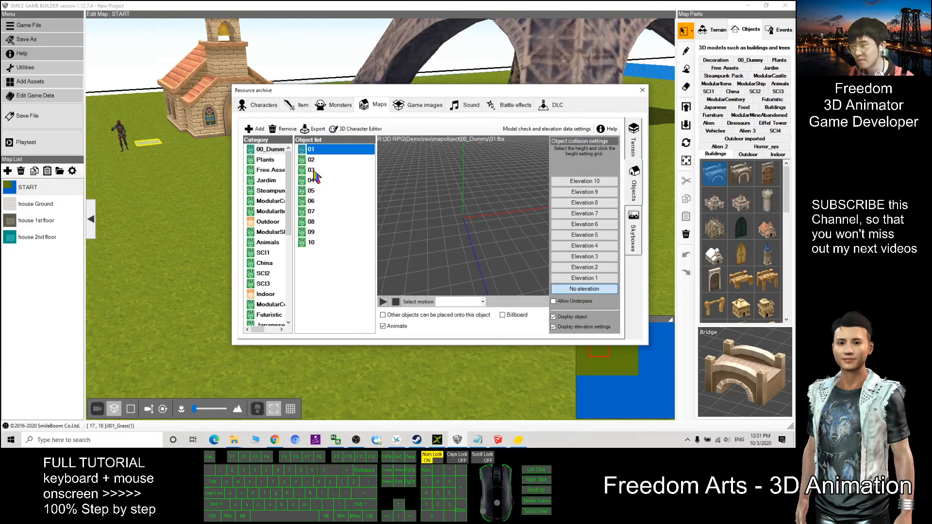
# Display the imported table object from the table category of the map objects in a close-up preview.
pyautogui.moveTo(290, 176); pyautogui.dragTo(290, 201)
pyautogui.moveTo(289, 226); pyautogui.dragTo(277, 299)
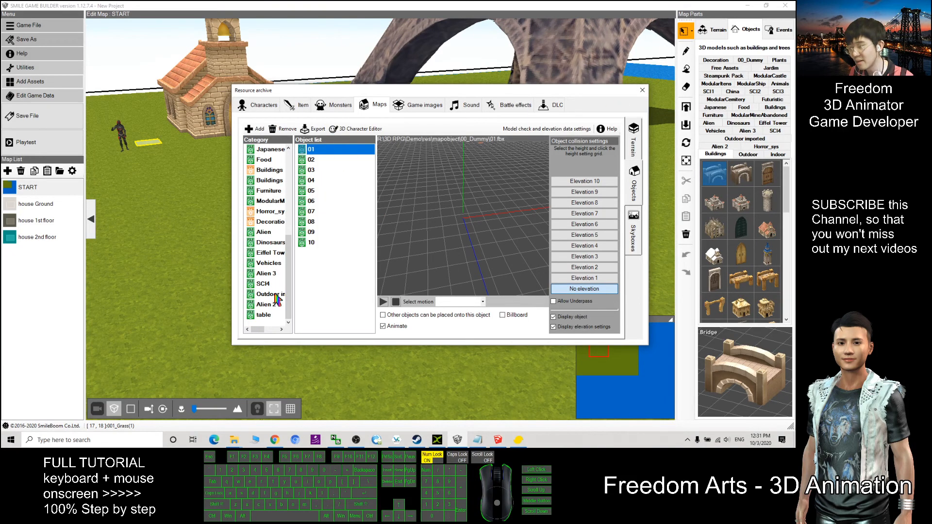
pyautogui.click(264, 315)
pyautogui.click(327, 154)
pyautogui.scroll(5, 493, 211)
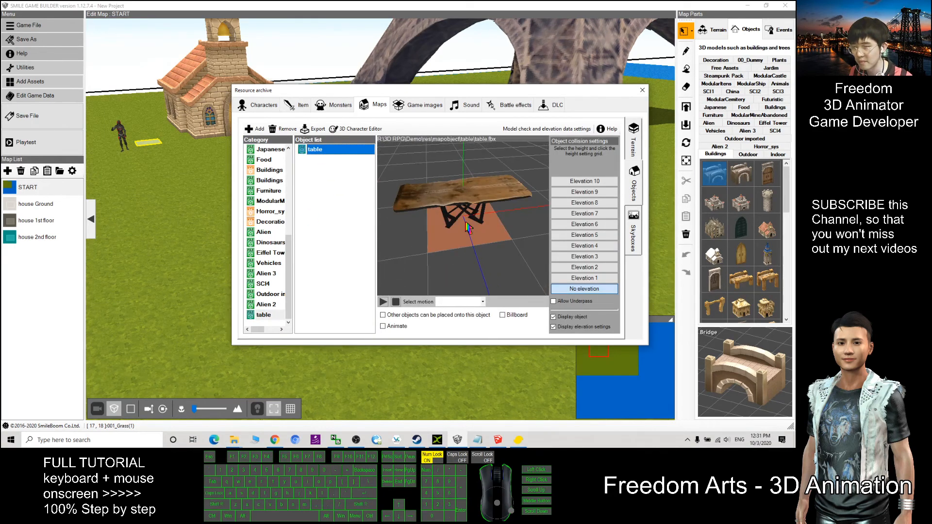
# Set the collision of the grid cell under the table to Elevation 1 and close the resource archive.
pyautogui.click(585, 278)
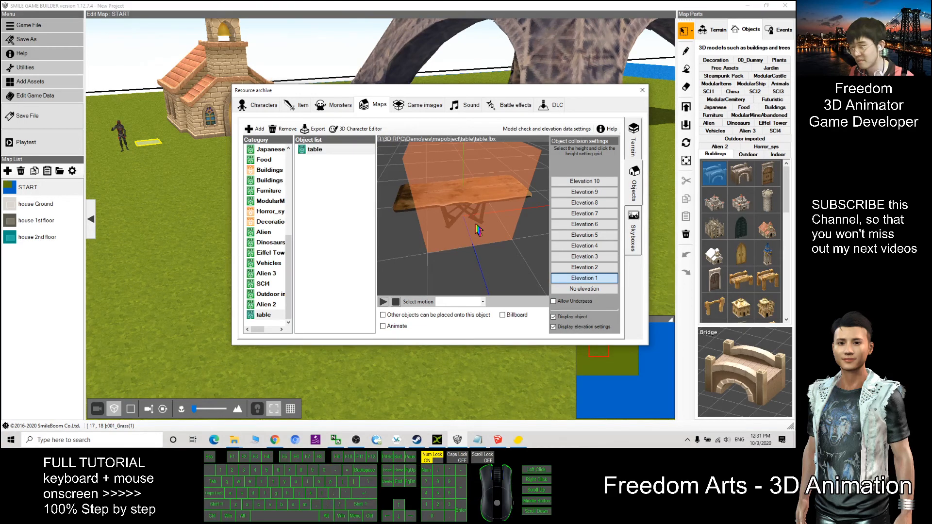
pyautogui.scroll(-3, 478, 231)
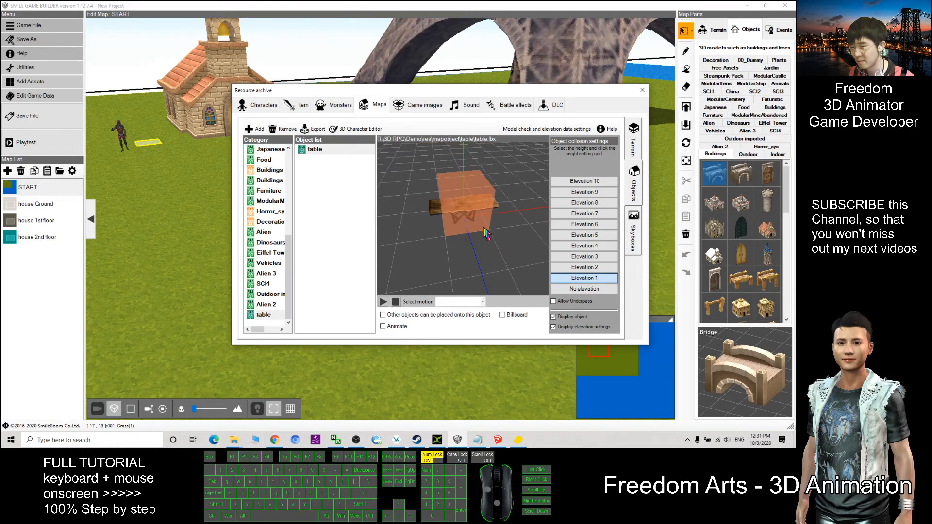
pyautogui.moveTo(452, 263)
pyautogui.keyDown('alt'); pyautogui.mouseDown()
pyautogui.moveTo(474, 246)
pyautogui.moveTo(462, 295)
pyautogui.moveTo(449, 279)
pyautogui.mouseUp(); pyautogui.keyUp('alt')
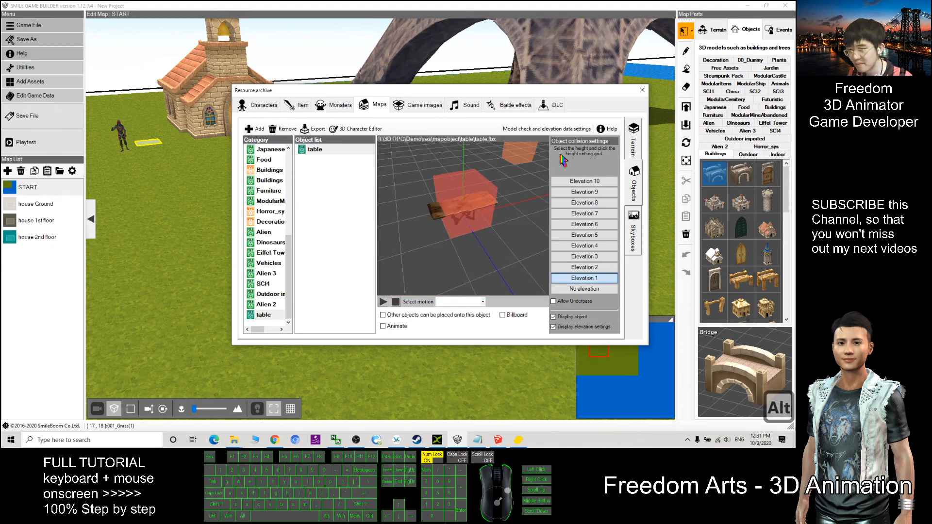
pyautogui.click(643, 92)
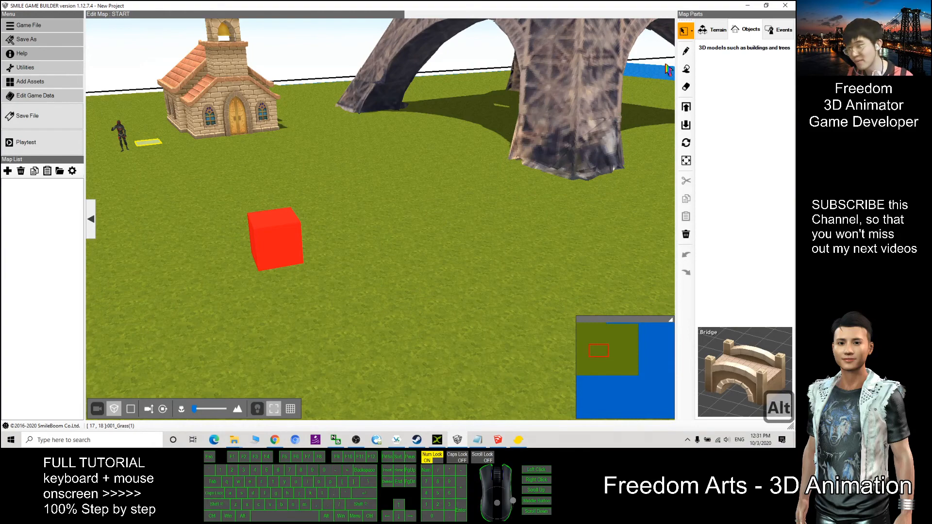
# Place the table object on the grass of the START map, just beside the red start point cube.
pyautogui.click(741, 30)
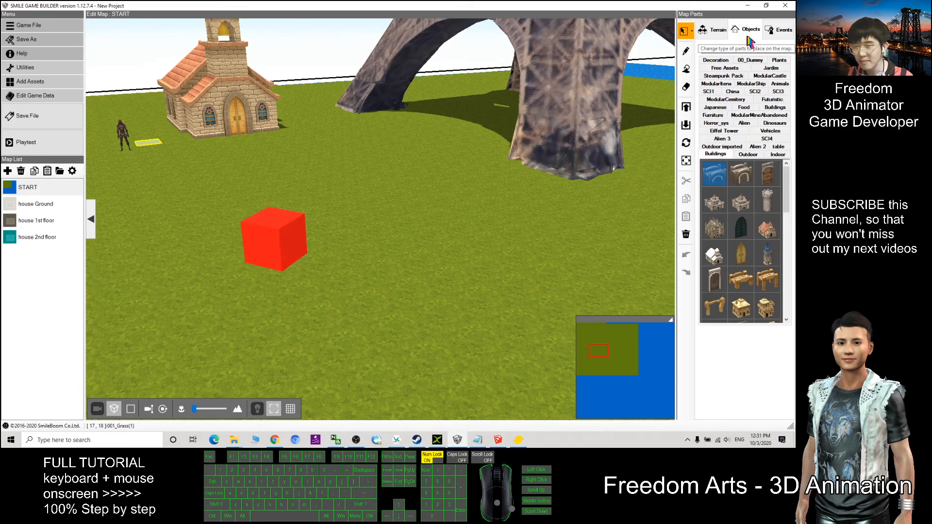
pyautogui.click(777, 146)
pyautogui.click(718, 176)
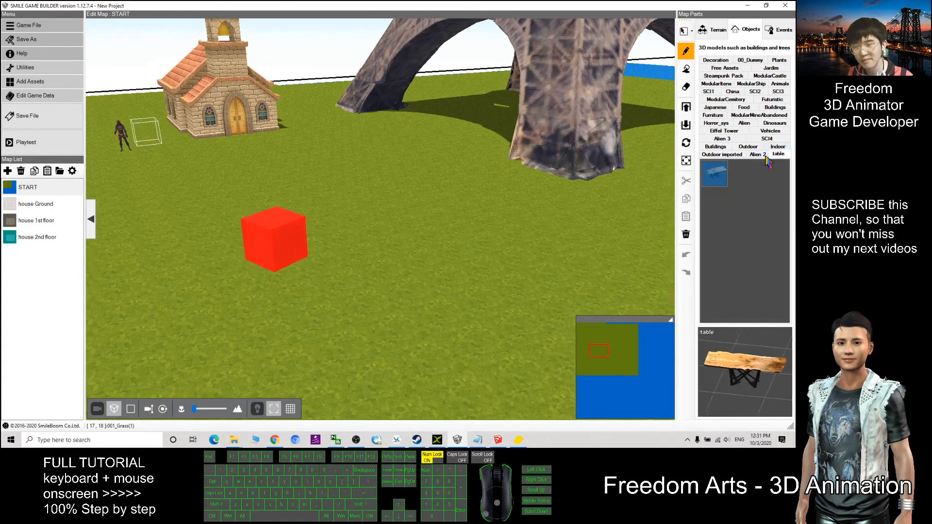
pyautogui.click(383, 245)
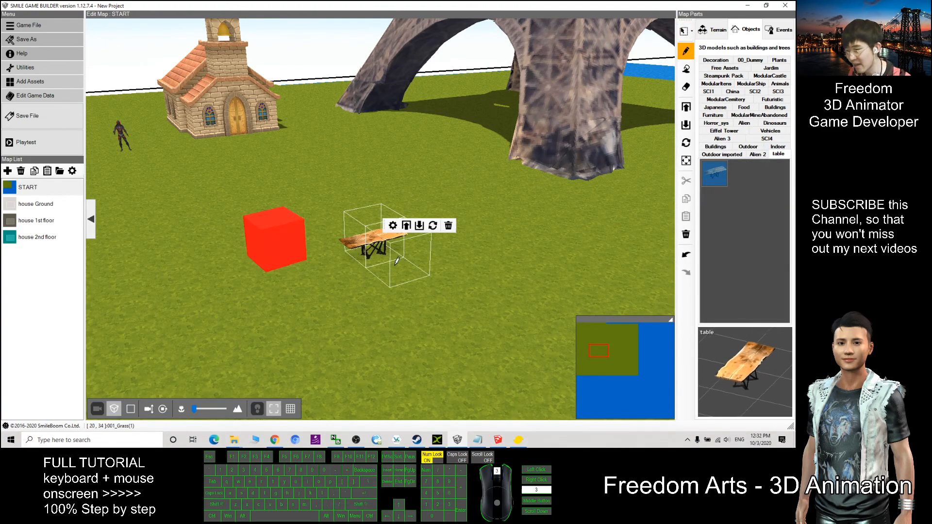
# Make a grass tile on the opposite side of the table the new start point.
pyautogui.click(684, 32)
pyautogui.rightClick(538, 298)
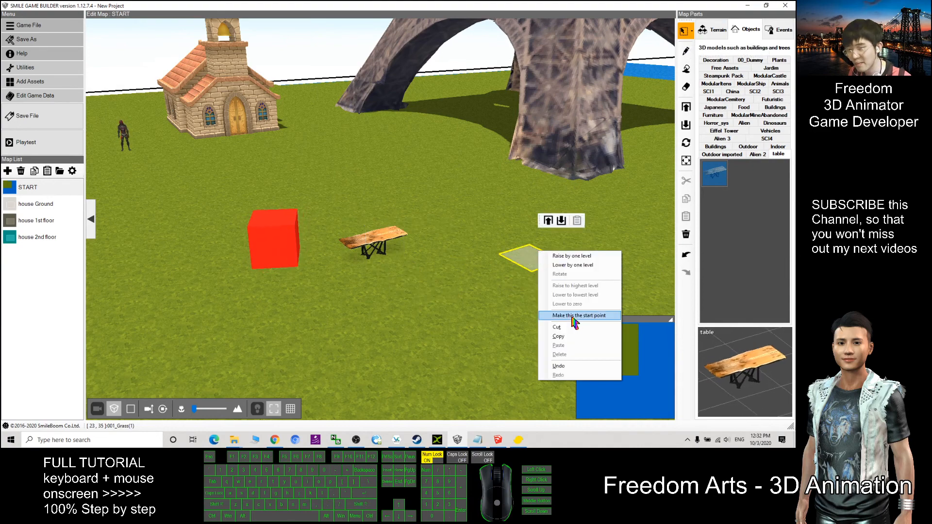
pyautogui.click(576, 315)
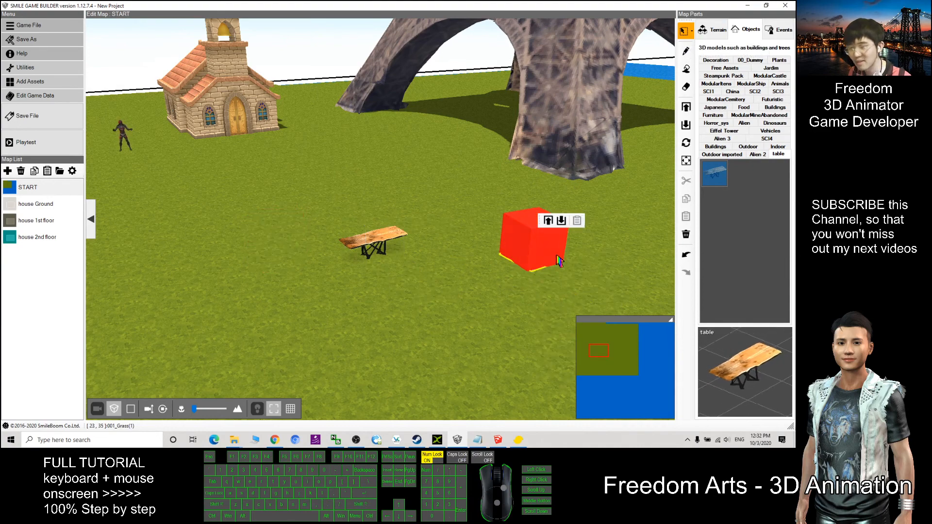
# Playtest the game in a maximized window and walk the character around the table to check its collision and size.
pyautogui.click(24, 146)
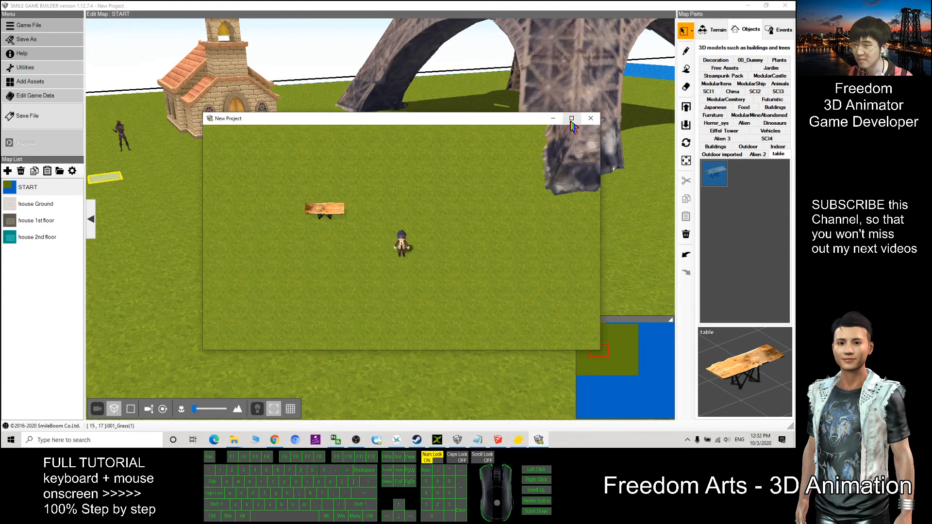
pyautogui.click(571, 119)
pyautogui.press('a')
pyautogui.press('a')
pyautogui.press('a')
pyautogui.press('w')
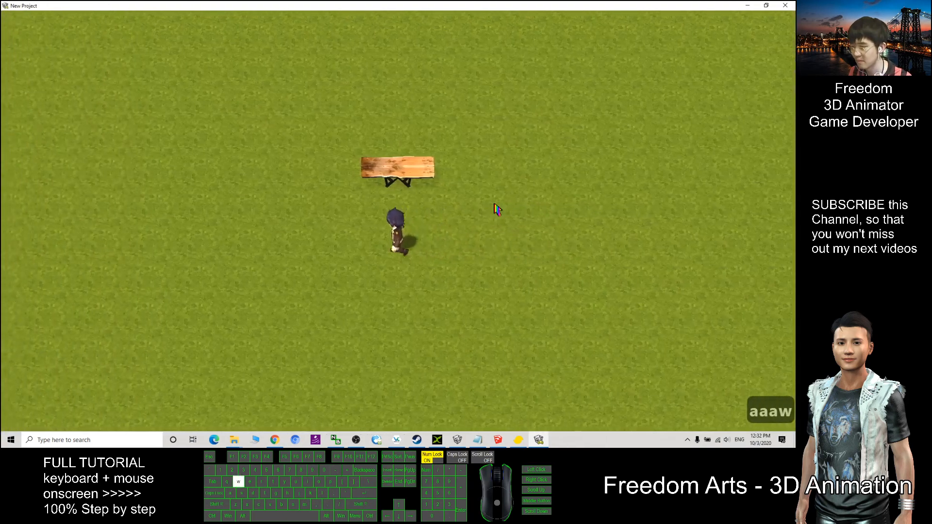
pyautogui.press('w')
pyautogui.press('w')
pyautogui.press('w')
pyautogui.press('w')
pyautogui.press('w')
pyautogui.press('w')
pyautogui.press('w')
pyautogui.press('w')
pyautogui.press('a')
pyautogui.press('w')
pyautogui.press('d')
pyautogui.press('d')
pyautogui.press('d')
pyautogui.press('d')
pyautogui.press('d')
pyautogui.press('d')
pyautogui.press('d')
pyautogui.press('d')
pyautogui.press('d')
pyautogui.press('d')
pyautogui.press('d')
pyautogui.press('d')
pyautogui.press('d')
pyautogui.press('d')
pyautogui.press('d')
pyautogui.press('d')
pyautogui.press('w')
pyautogui.press('d')
pyautogui.press('s')
pyautogui.press('s')
pyautogui.press('s')
pyautogui.press('s')
pyautogui.press('s')
pyautogui.press('s')
pyautogui.press('s')
pyautogui.press('s')
pyautogui.press('d')
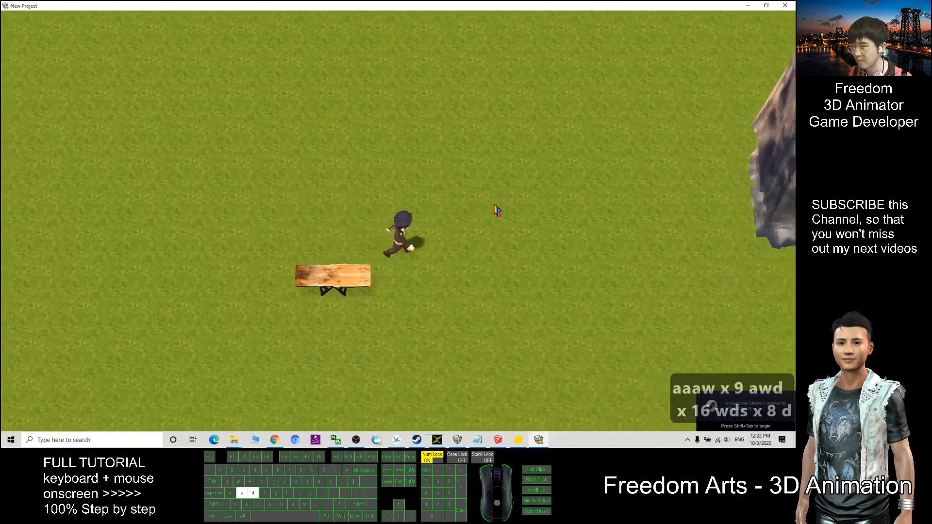
pyautogui.press('s')
# Change the playtest to the first-person view and examine the table's top, legs and texture from several sides.
pyautogui.press('b')
pyautogui.press('a')
pyautogui.press('w')
pyautogui.press('d')
pyautogui.press('s')
pyautogui.press('a')
pyautogui.press('w')
pyautogui.press('a')
pyautogui.press('a')
pyautogui.press('a')
pyautogui.press('a')
pyautogui.press('a')
pyautogui.press('a')
pyautogui.press('a')
pyautogui.press('w')
pyautogui.press('w')
pyautogui.press('w')
pyautogui.press('w')
pyautogui.press('w')
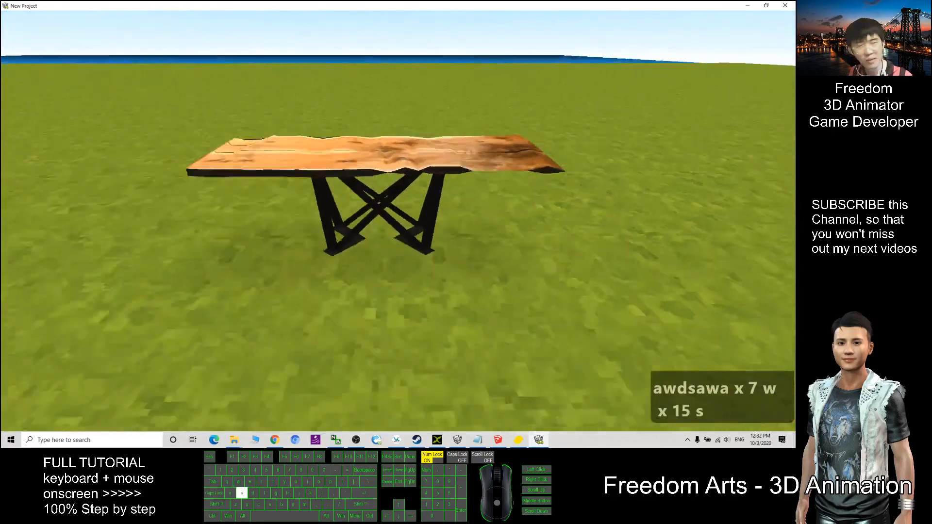
pyautogui.press('a')
pyautogui.press('a')
pyautogui.press('a')
pyautogui.press('a')
pyautogui.press('w')
pyautogui.press('d')
pyautogui.press('w')
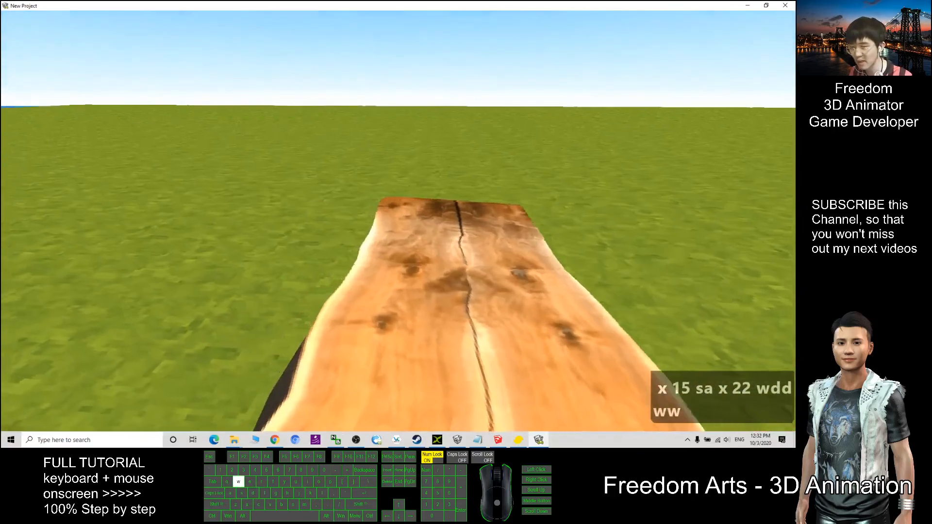
pyautogui.press('w')
pyautogui.press('w')
pyautogui.press('a')
pyautogui.press('s')
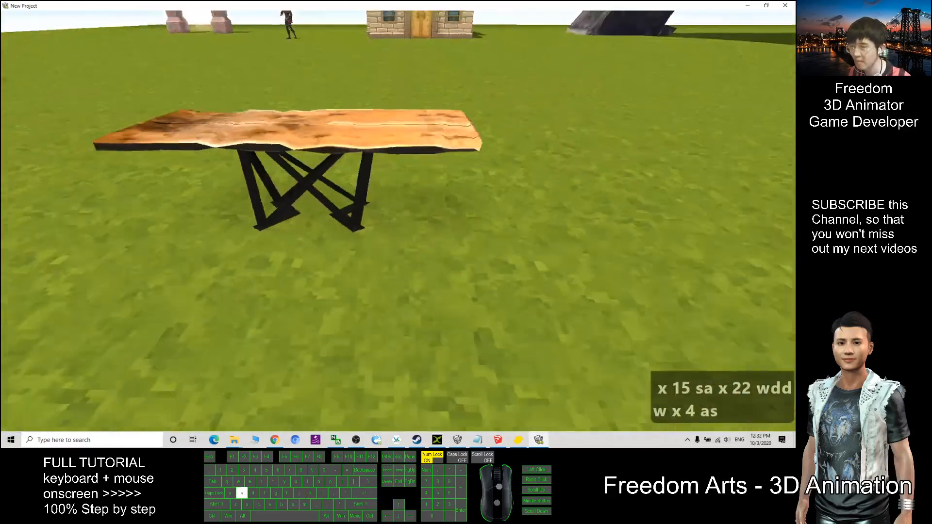
# Look around the surrounding scenery in first person, return to the overhead view and end the playtest.
pyautogui.press('a')
pyautogui.press('a')
pyautogui.press('a')
pyautogui.press('a')
pyautogui.press('a')
pyautogui.press('a')
pyautogui.press('a')
pyautogui.press('a')
pyautogui.press('a')
pyautogui.press('a')
pyautogui.press('a')
pyautogui.press('a')
pyautogui.press('a')
pyautogui.press('a')
pyautogui.press('a')
pyautogui.press('a')
pyautogui.press('a')
pyautogui.press('d')
pyautogui.press('d')
pyautogui.press('d')
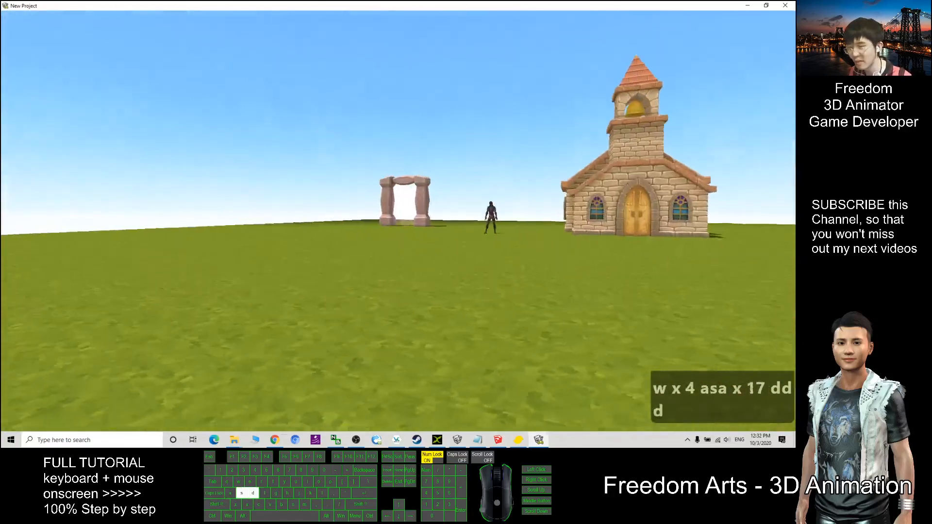
pyautogui.press('d')
pyautogui.press('d')
pyautogui.press('d')
pyautogui.press('d')
pyautogui.press('s')
pyautogui.press('s')
pyautogui.press('s')
pyautogui.press('s')
pyautogui.press('s')
pyautogui.press('s')
pyautogui.press('s')
pyautogui.press('s')
pyautogui.press('s')
pyautogui.press('s')
pyautogui.press('b')
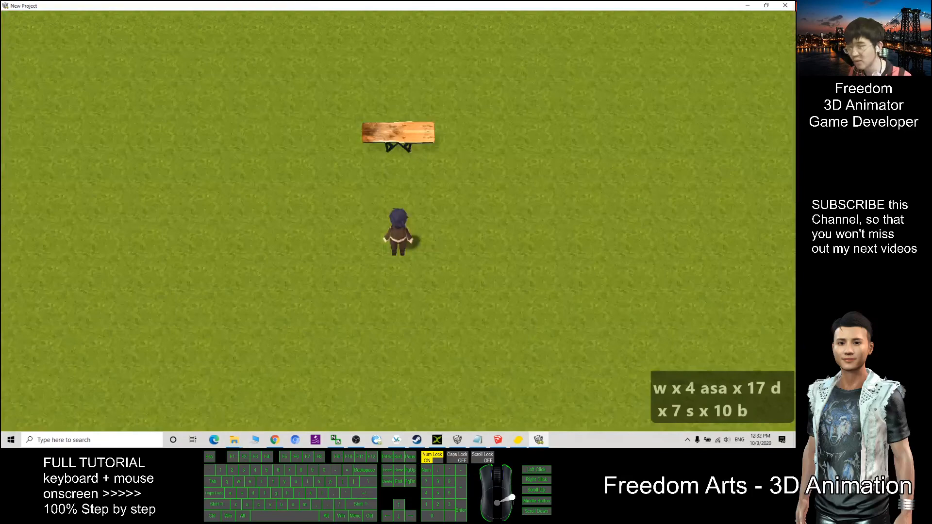
pyautogui.click(786, 6)
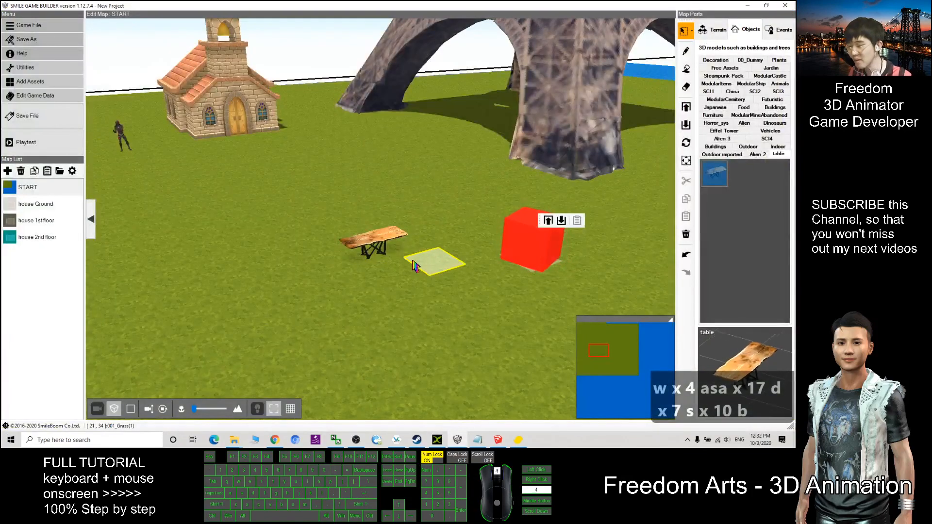
# Switch to Chrome to review the 3D Warehouse search results for "table" and return to the START map in Smile Game Builder.
pyautogui.click(275, 439)
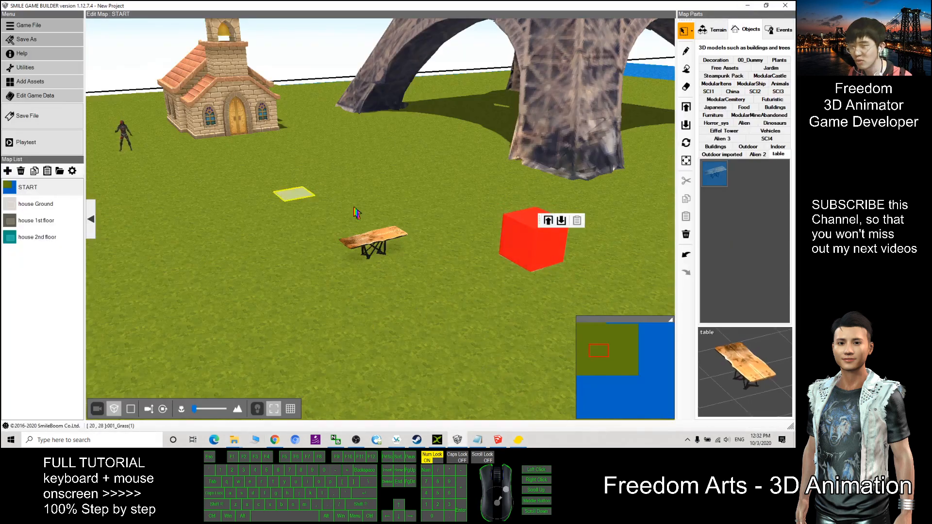
pyautogui.click(403, 249)
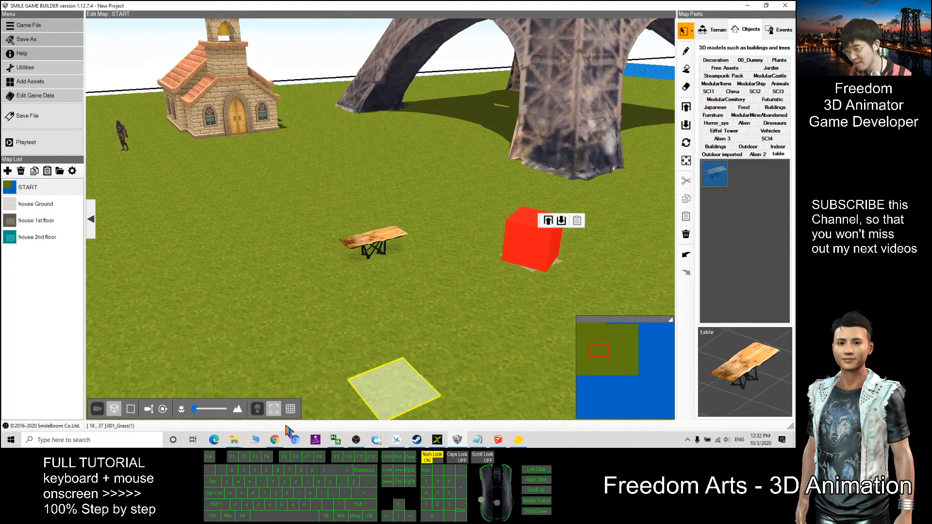
pyautogui.click(274, 439)
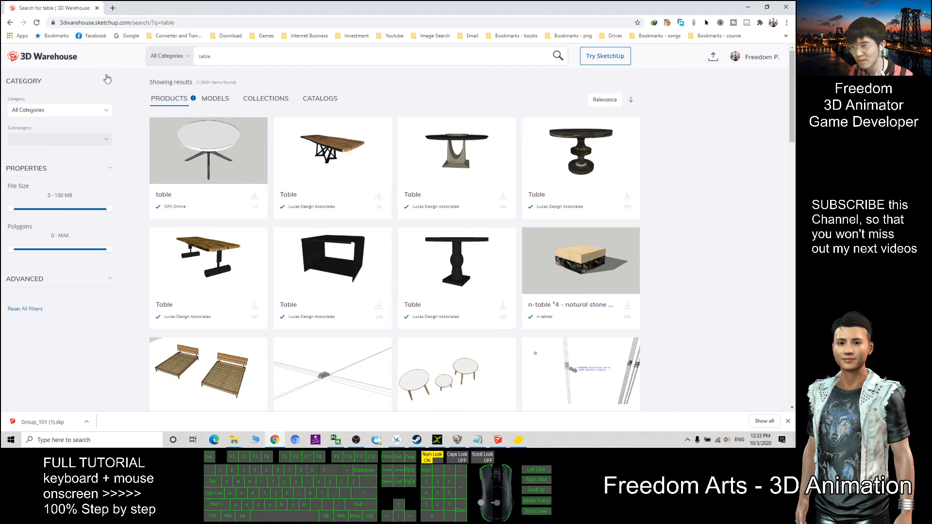
pyautogui.click(748, 7)
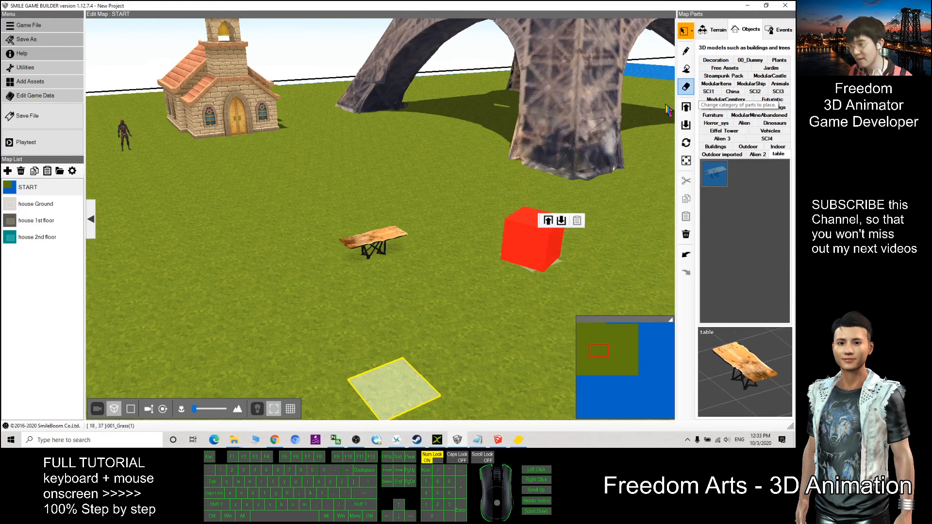
# Examine the placed table's scale against the church and Eiffel Tower in a wide view of the START map.
pyautogui.scroll(-10, 440, 243)
pyautogui.scroll(5, 417, 231)
pyautogui.press('c')
pyautogui.moveTo(415, 264); pyautogui.dragTo(520, 268, button='right')
pyautogui.press('x')
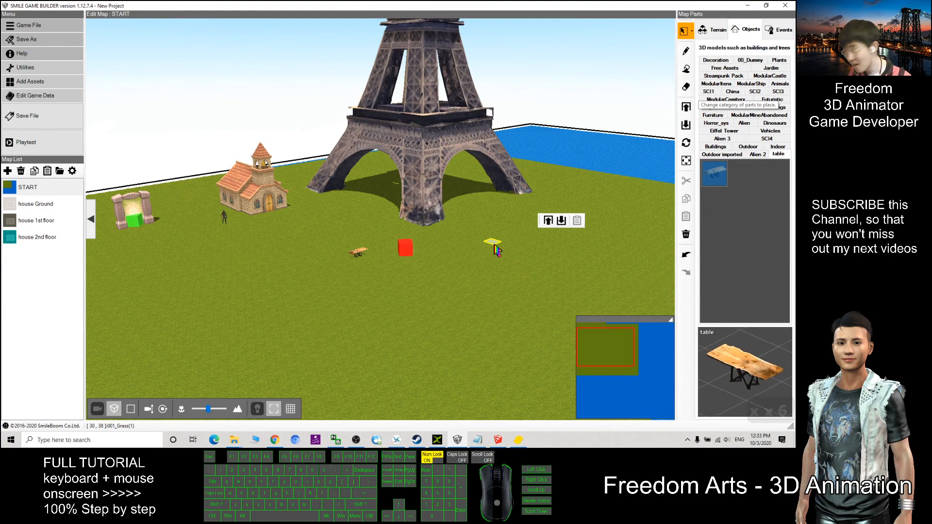
pyautogui.moveTo(494, 244); pyautogui.dragTo(493, 265, button='right')
pyautogui.press('x')
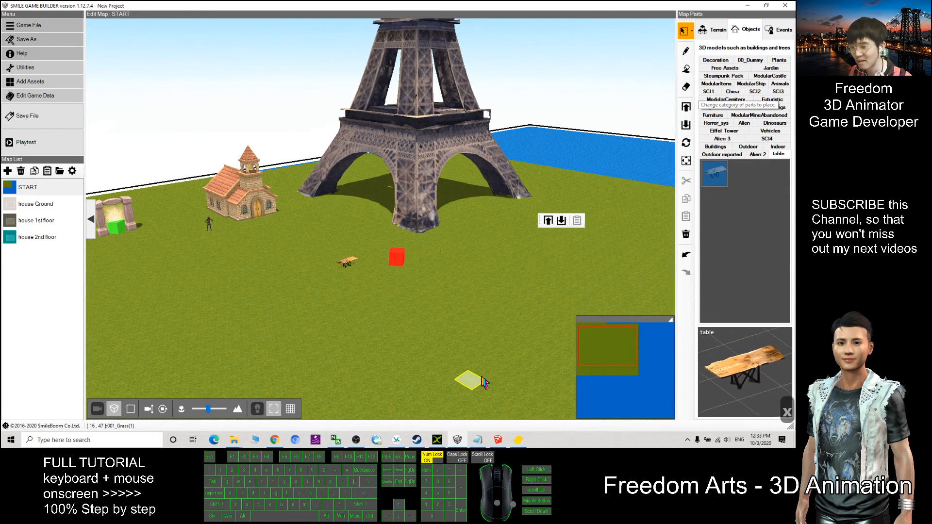